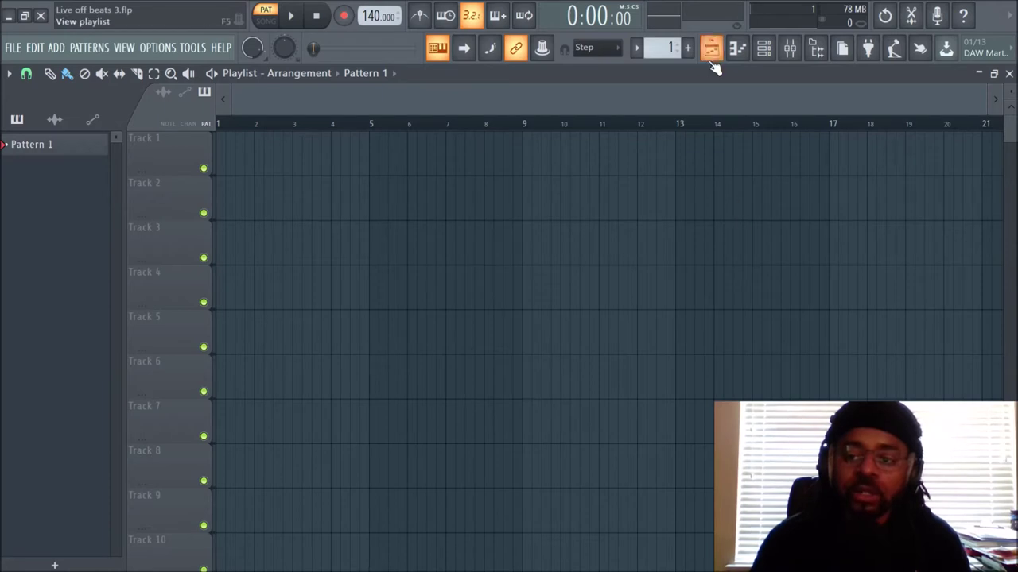
# Step: Swap the Sampler channel for an Omnisphere instrument and reposition its plugin window
pyautogui.click(768, 59)
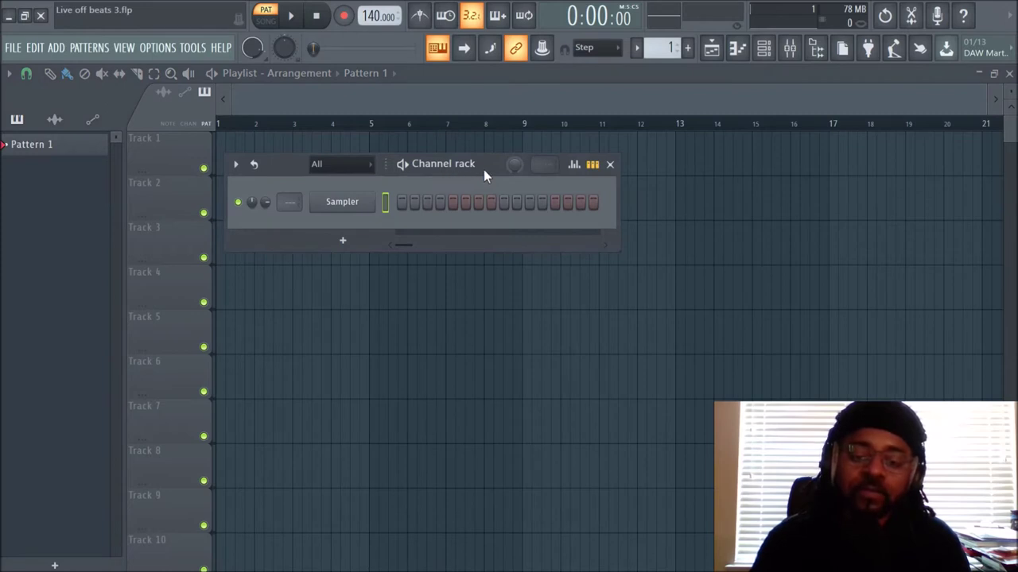
pyautogui.moveTo(486, 174); pyautogui.dragTo(545, 181)
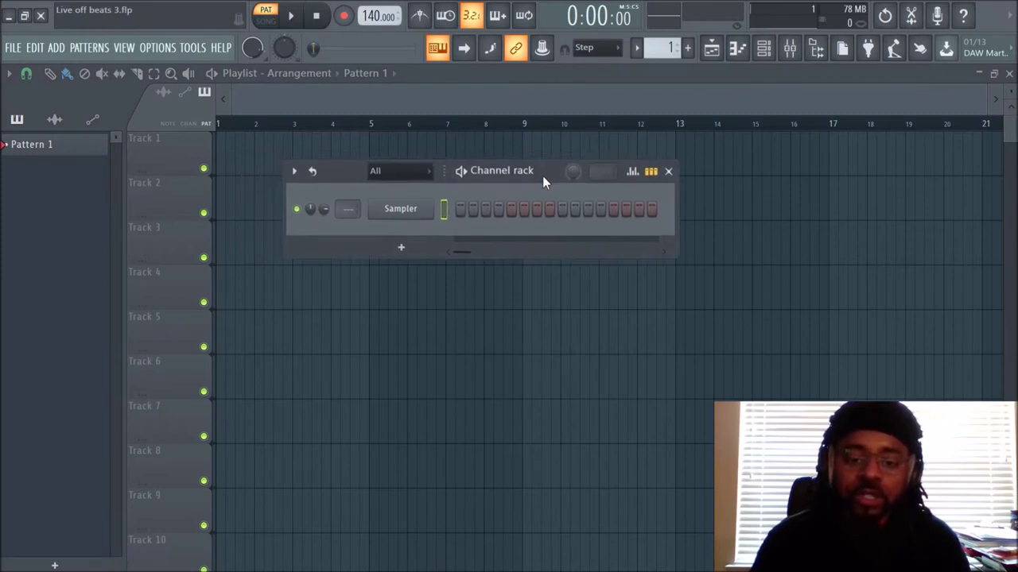
pyautogui.rightClick(403, 220)
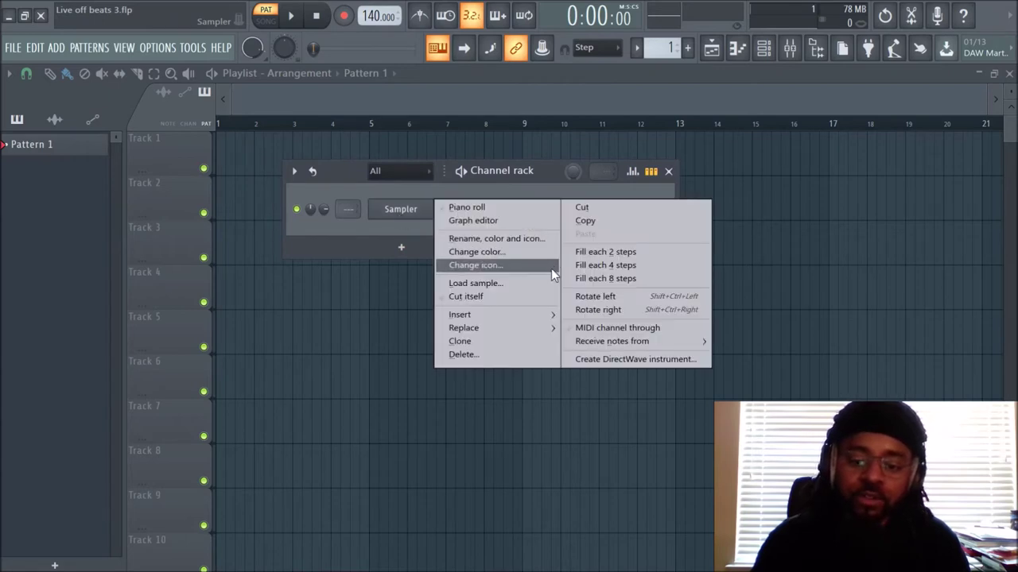
pyautogui.moveTo(529, 327)
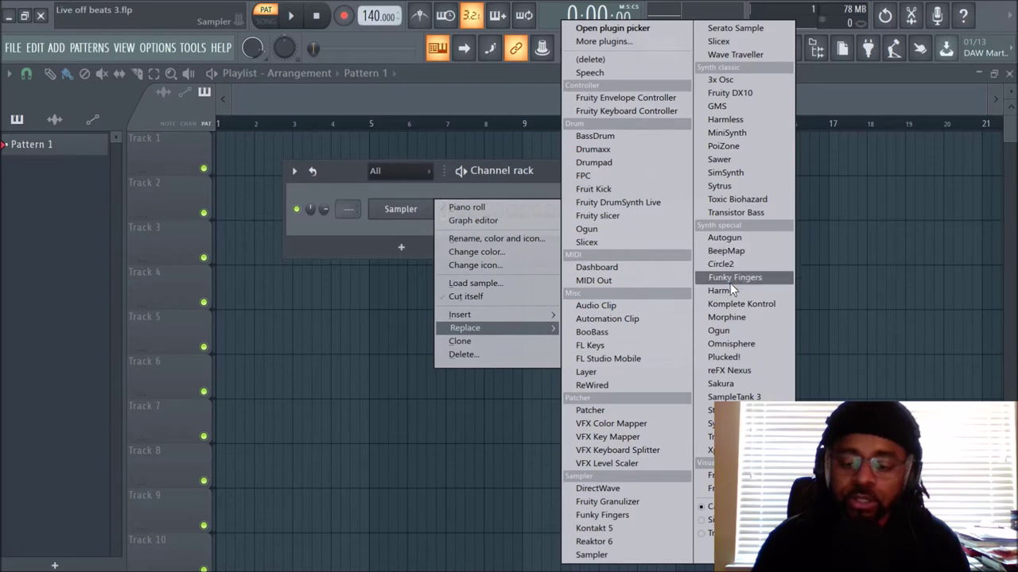
pyautogui.click(733, 344)
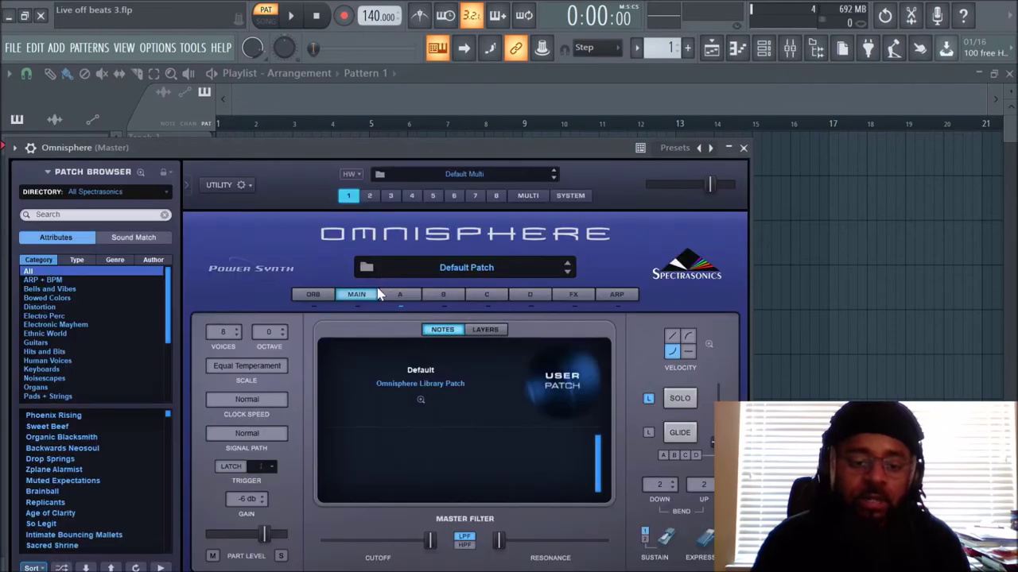
pyautogui.moveTo(316, 151); pyautogui.dragTo(451, 101)
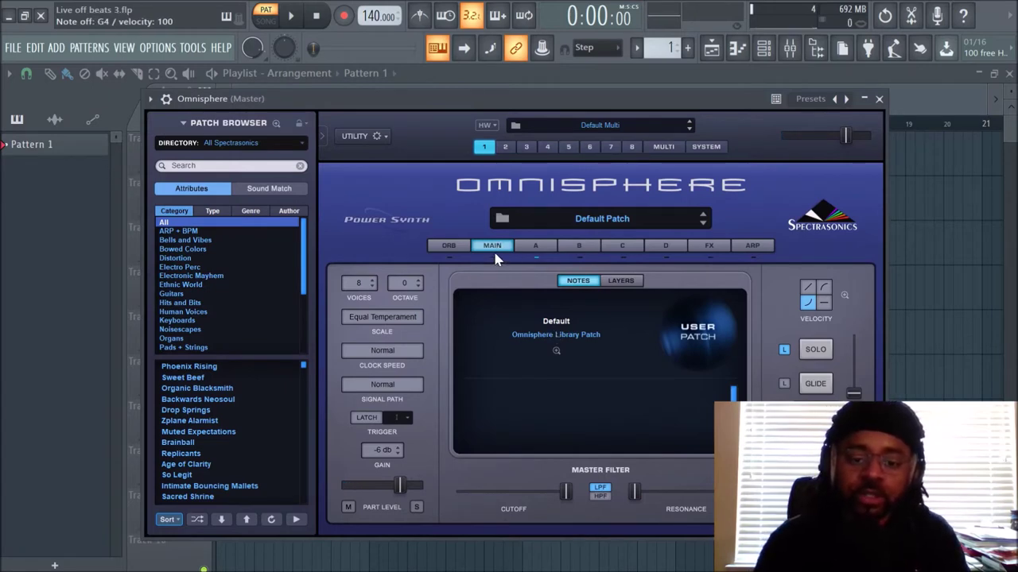
pyautogui.click(536, 248)
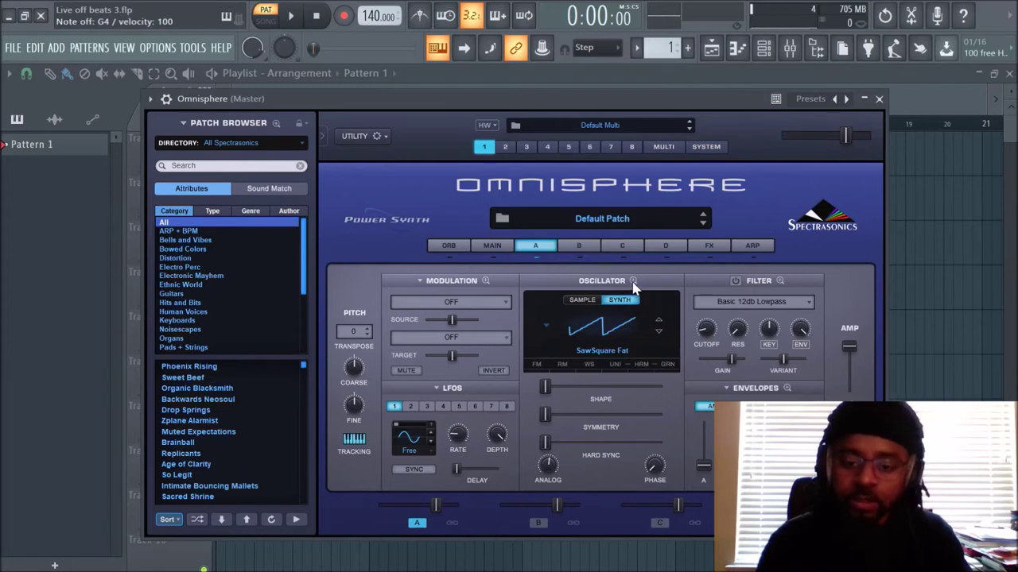
pyautogui.click(633, 281)
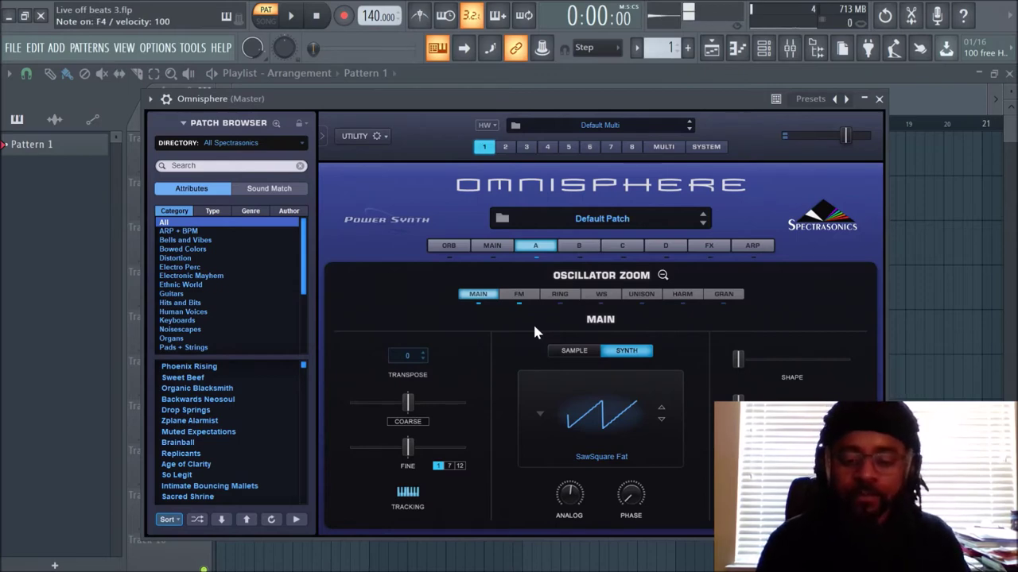
# Step: Toggle FM on and back off, enable ring modulation, then close the Omnisphere window
pyautogui.click(521, 295)
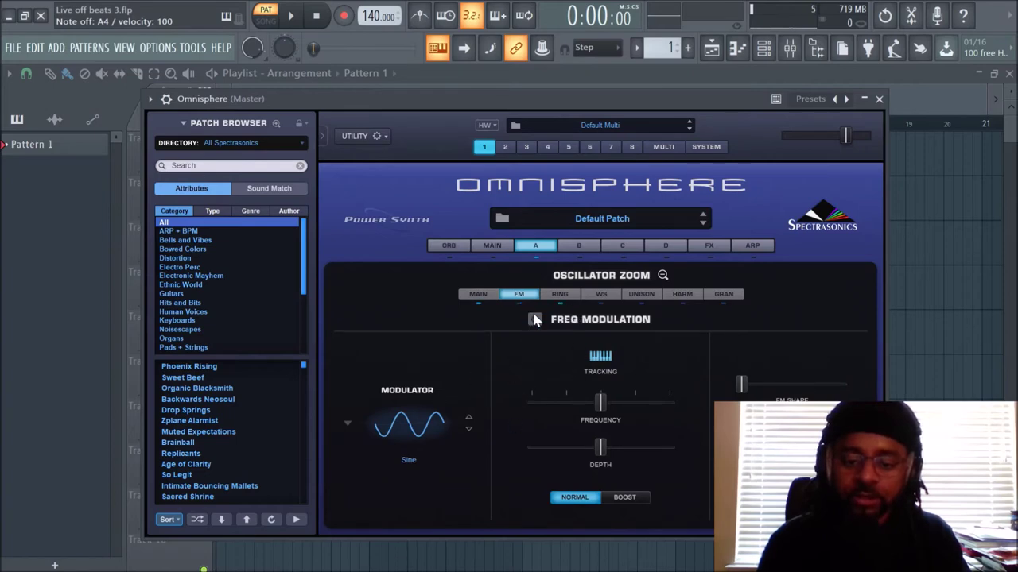
pyautogui.click(534, 319)
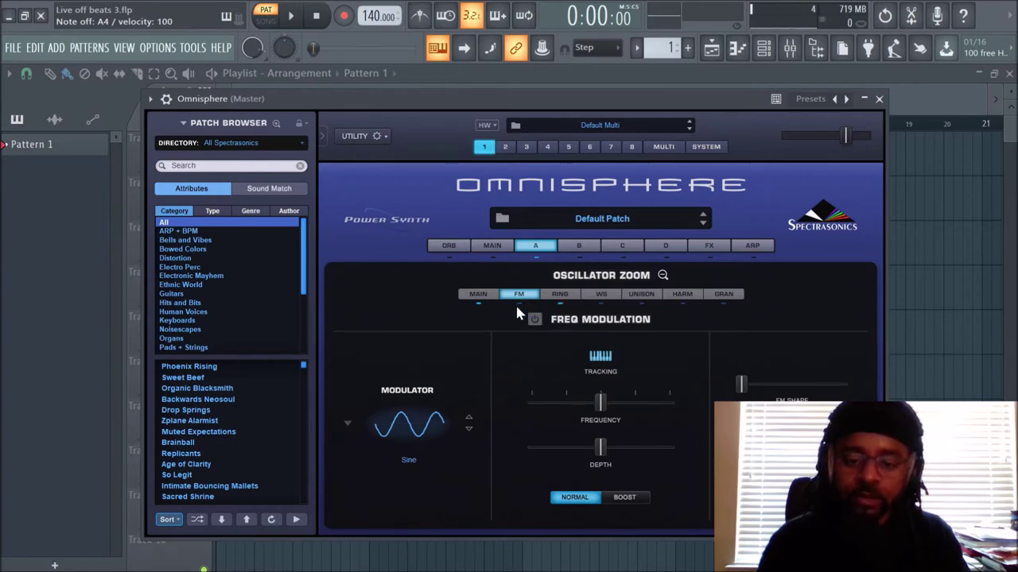
pyautogui.click(534, 319)
pyautogui.click(560, 296)
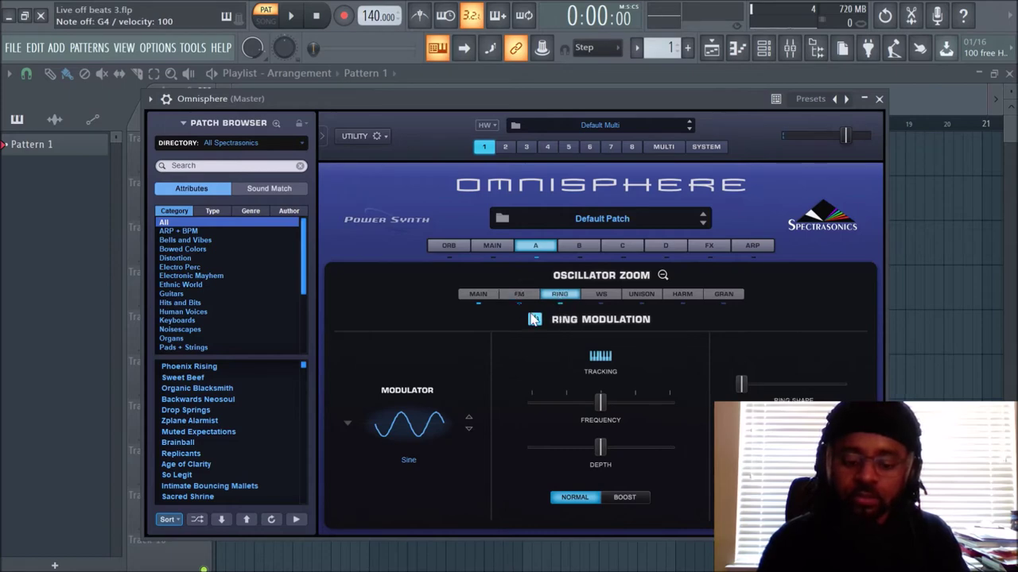
pyautogui.click(533, 319)
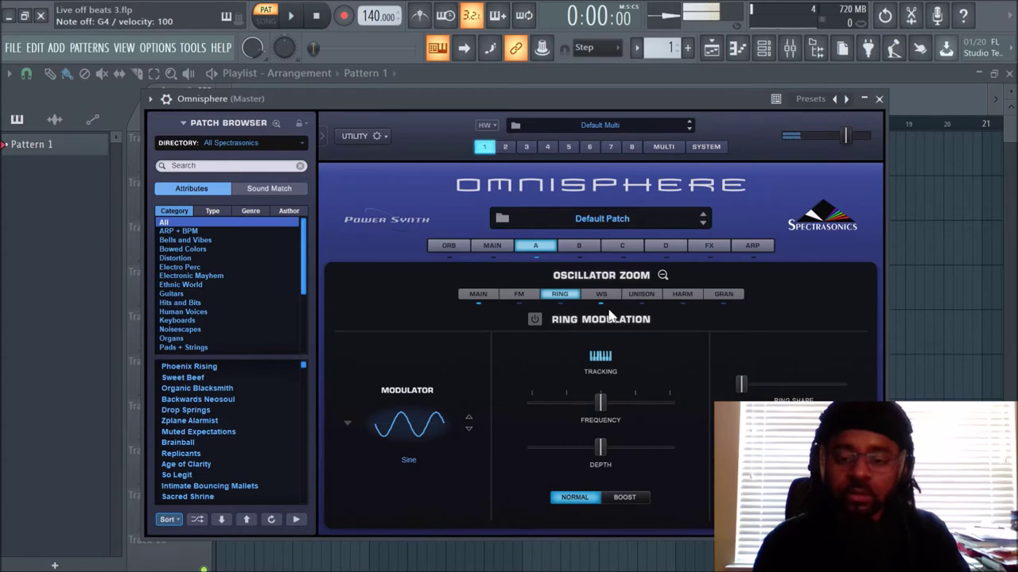
pyautogui.click(880, 101)
# Step: Place a Pattern 1 clip at the start of bar 1 on Track 1
pyautogui.click(717, 48)
pyautogui.click(244, 148)
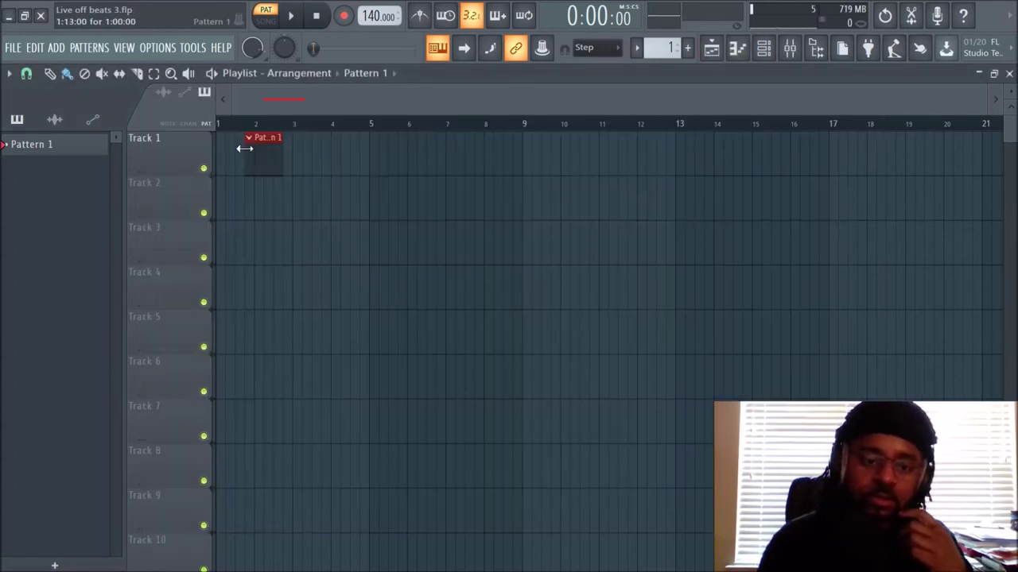
pyautogui.moveTo(244, 148); pyautogui.dragTo(333, 160)
# Step: Open the piano roll for the Omnisphere channel from the channel rack
pyautogui.click(763, 48)
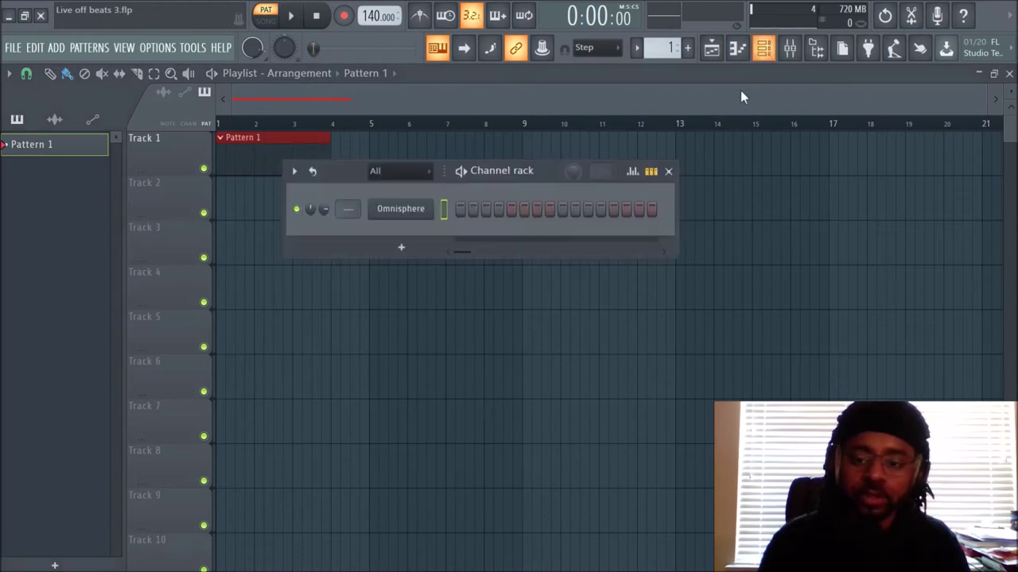
pyautogui.rightClick(431, 204)
pyautogui.press('Escape')
pyautogui.rightClick(437, 203)
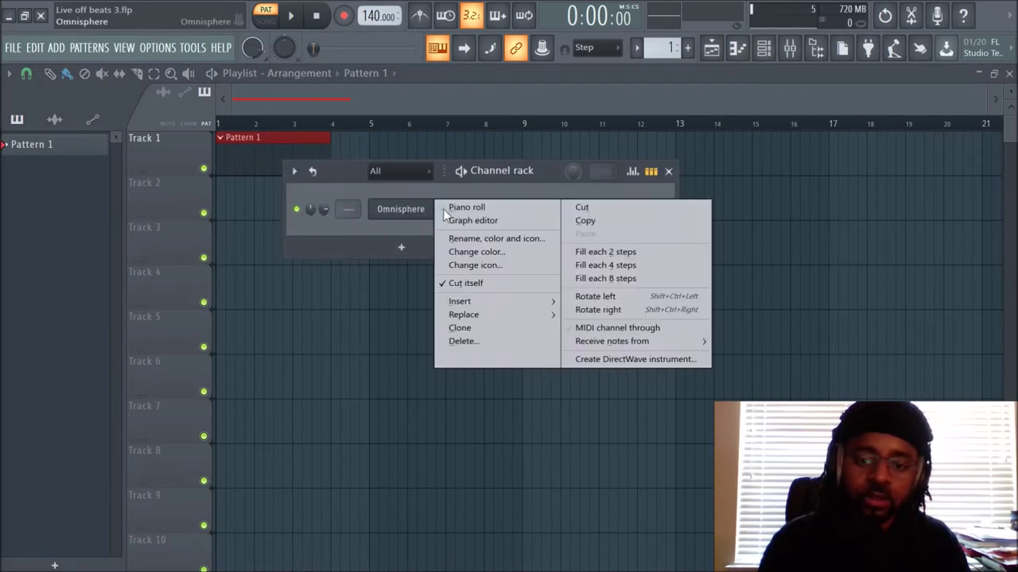
pyautogui.click(468, 207)
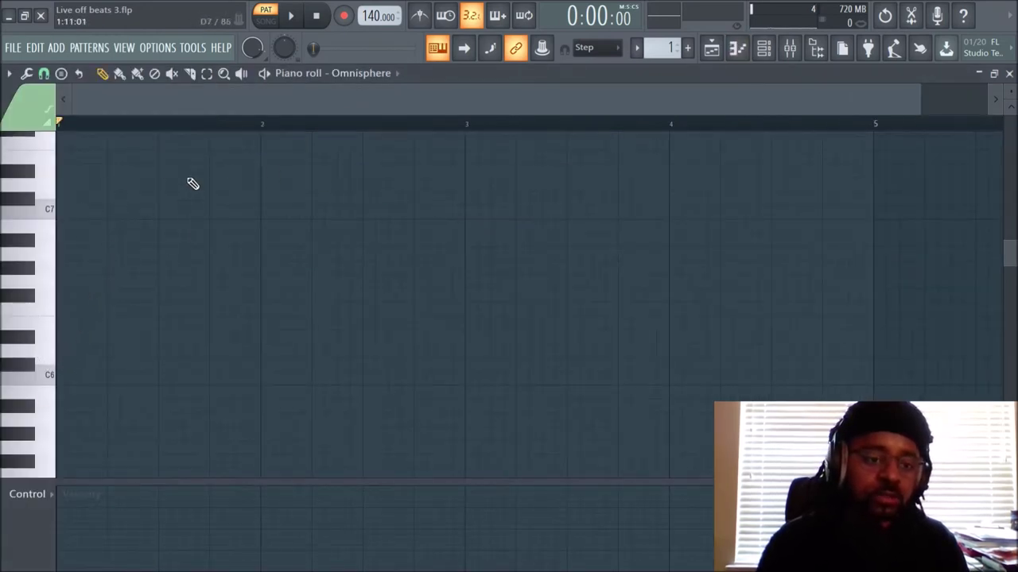
# Step: Audition pitches and place C6, D#6, G6 and A#6 notes at the start of bar 1
pyautogui.click(42, 325)
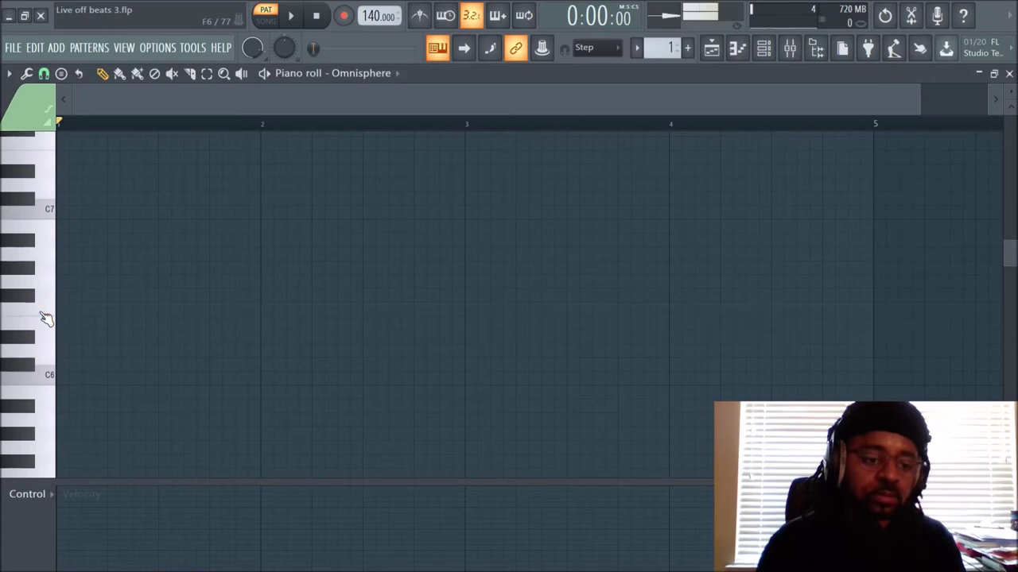
pyautogui.click(43, 305)
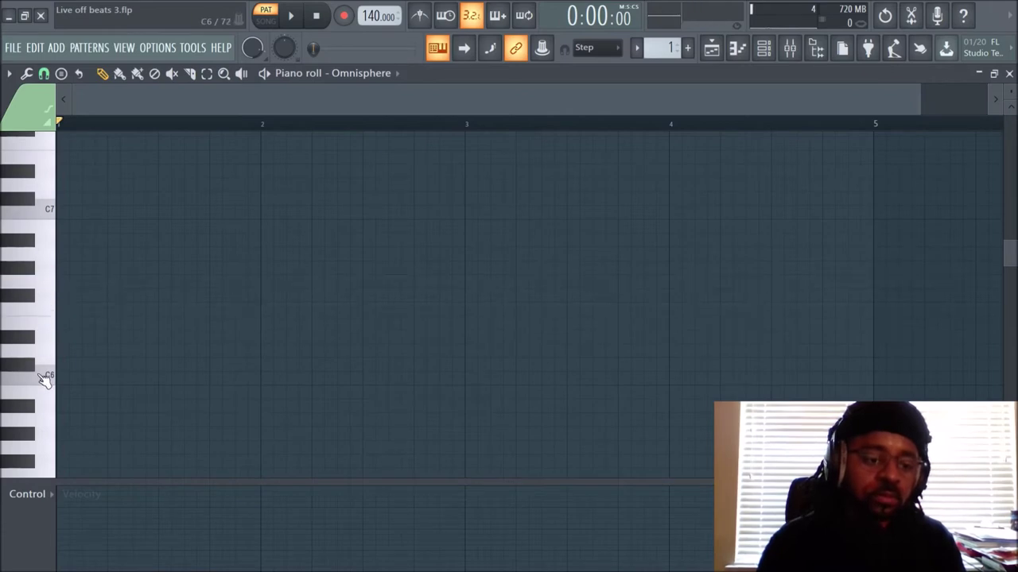
pyautogui.click(44, 379)
pyautogui.click(67, 379)
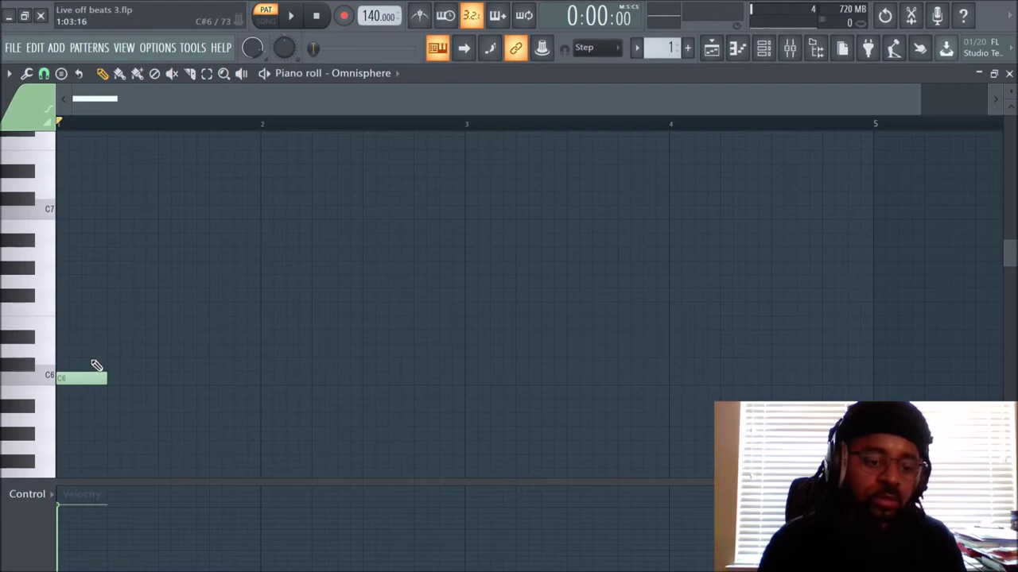
pyautogui.click(86, 337)
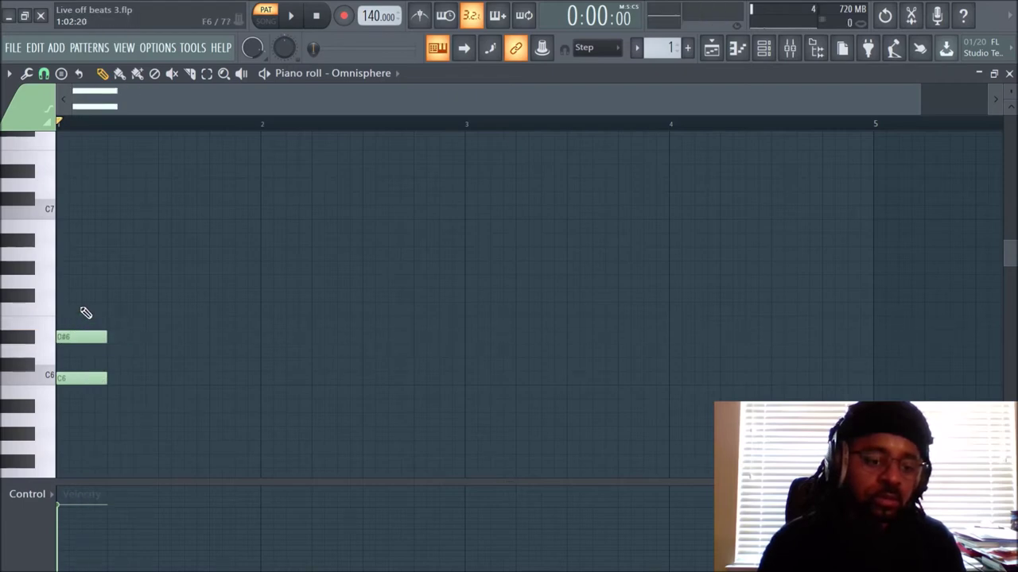
pyautogui.click(70, 280)
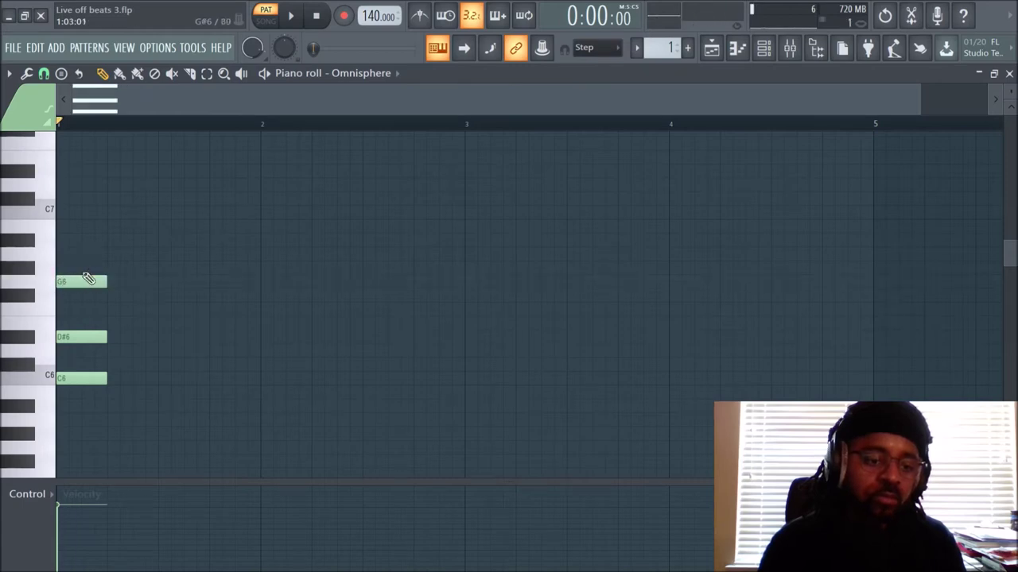
pyautogui.click(70, 241)
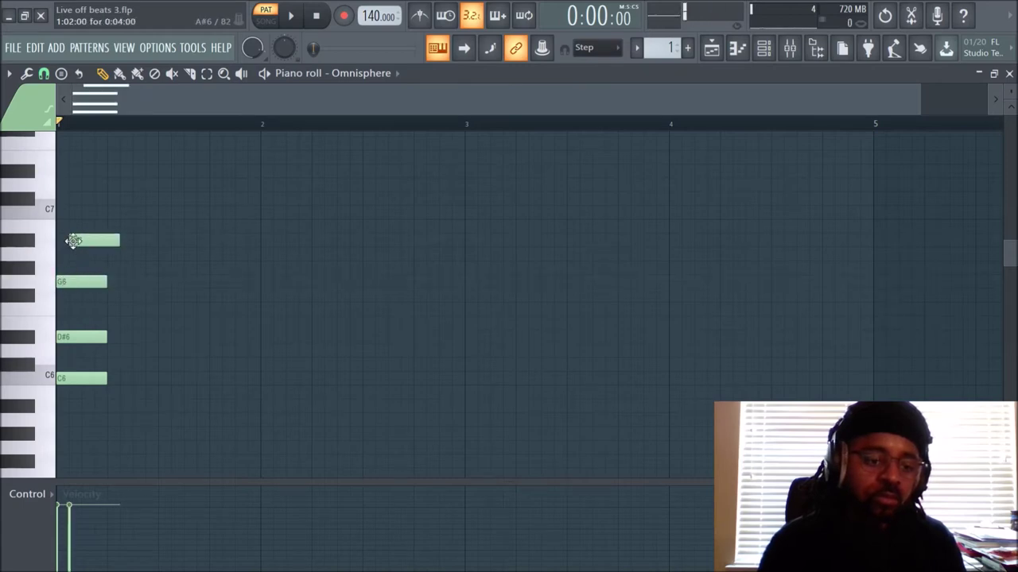
pyautogui.press('space')
pyautogui.press('space')
# Step: Spread the D#6, G6 and A#6 notes across beats two to four and play them back
pyautogui.moveTo(80, 337); pyautogui.dragTo(120, 338)
pyautogui.moveTo(94, 282); pyautogui.dragTo(196, 282)
pyautogui.moveTo(71, 240); pyautogui.dragTo(227, 248)
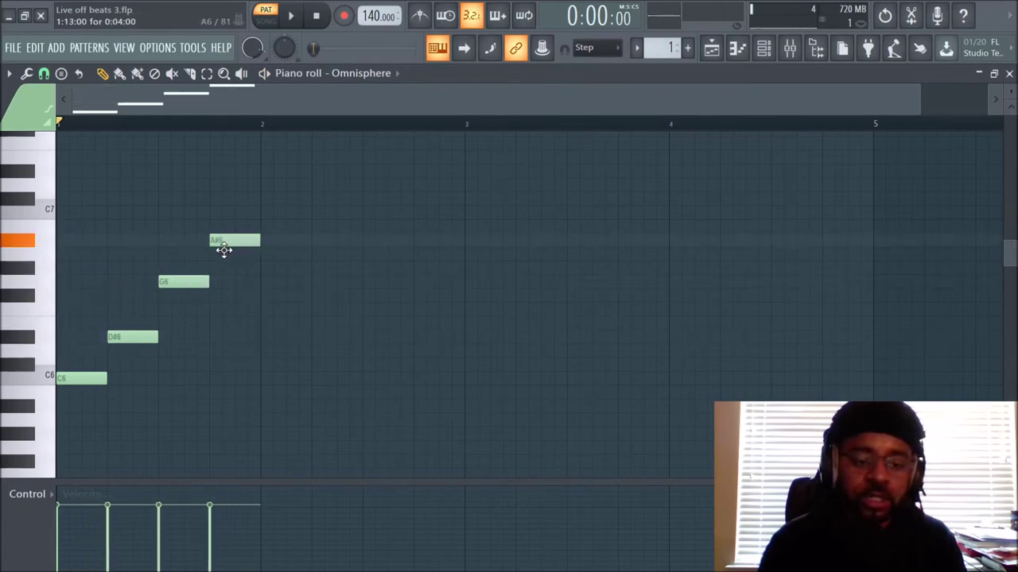
pyautogui.press('space')
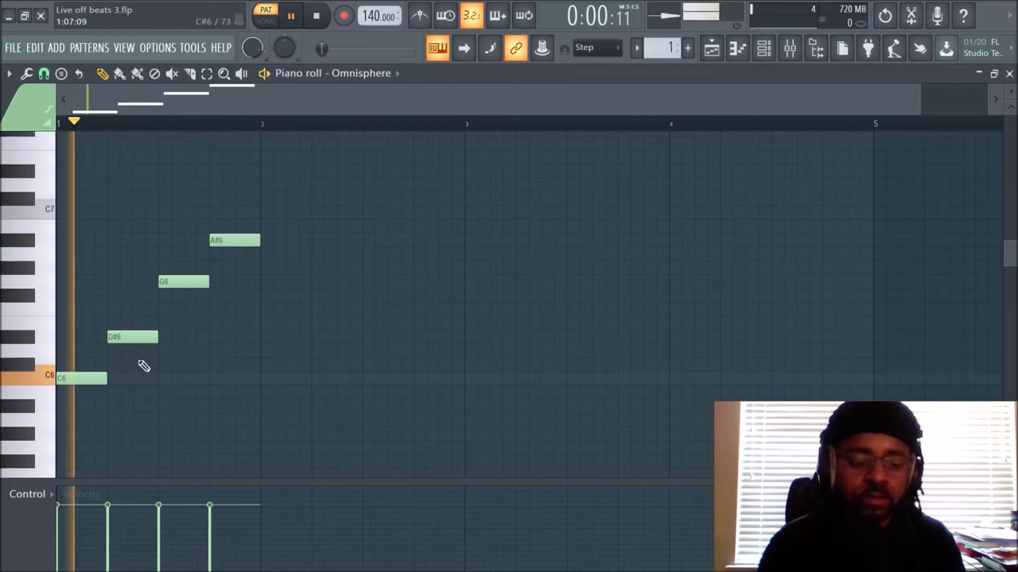
pyautogui.press('space')
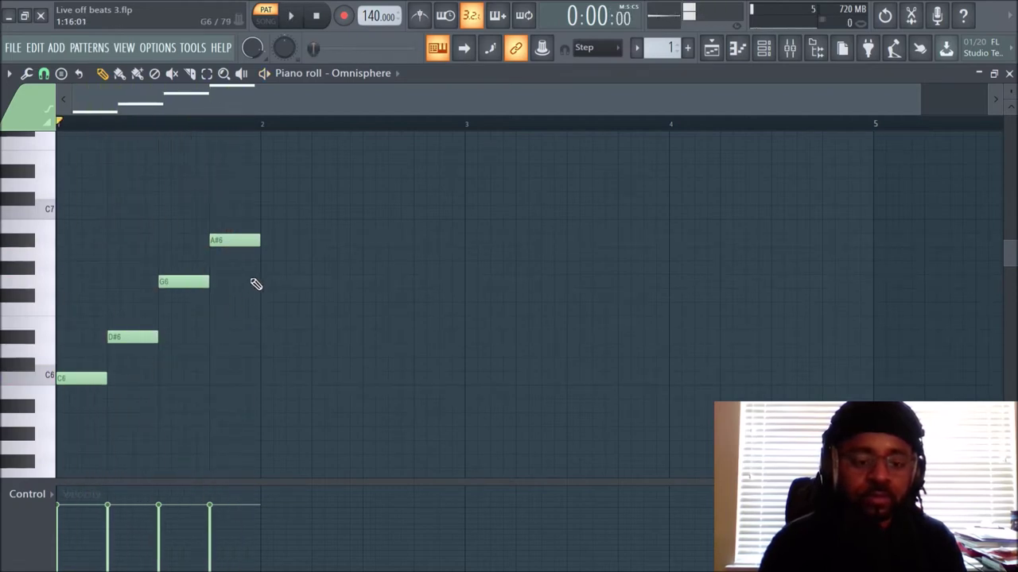
pyautogui.press('space')
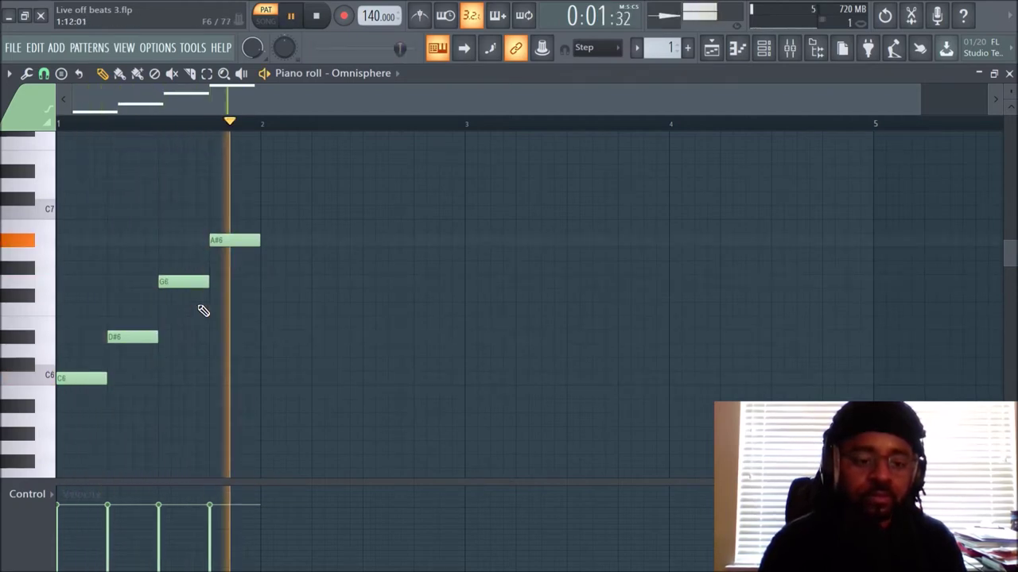
pyautogui.press('space')
# Step: Add G#6 and G6 notes at the start of bar 2 and audition the line
pyautogui.click(263, 269)
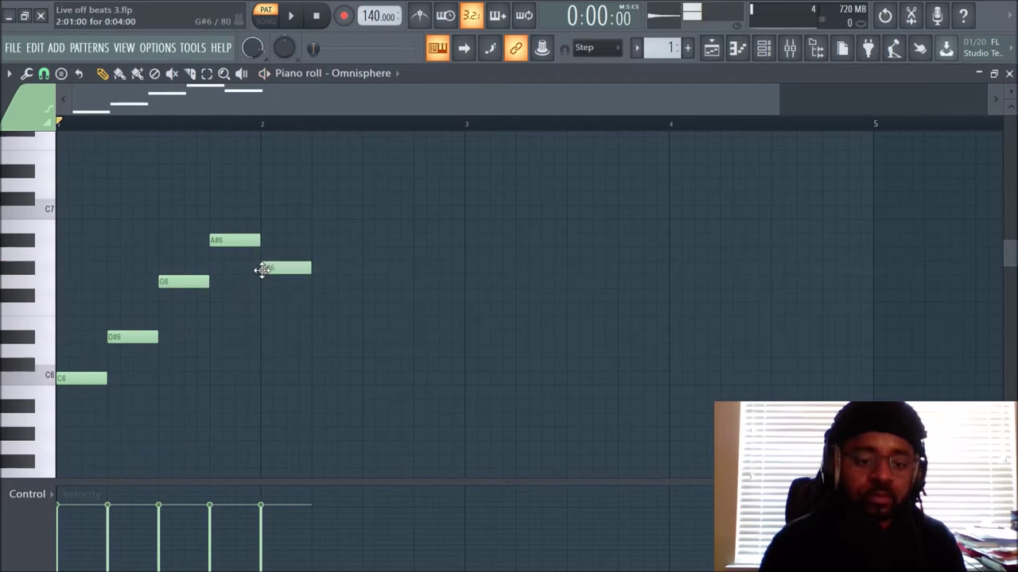
pyautogui.click(317, 282)
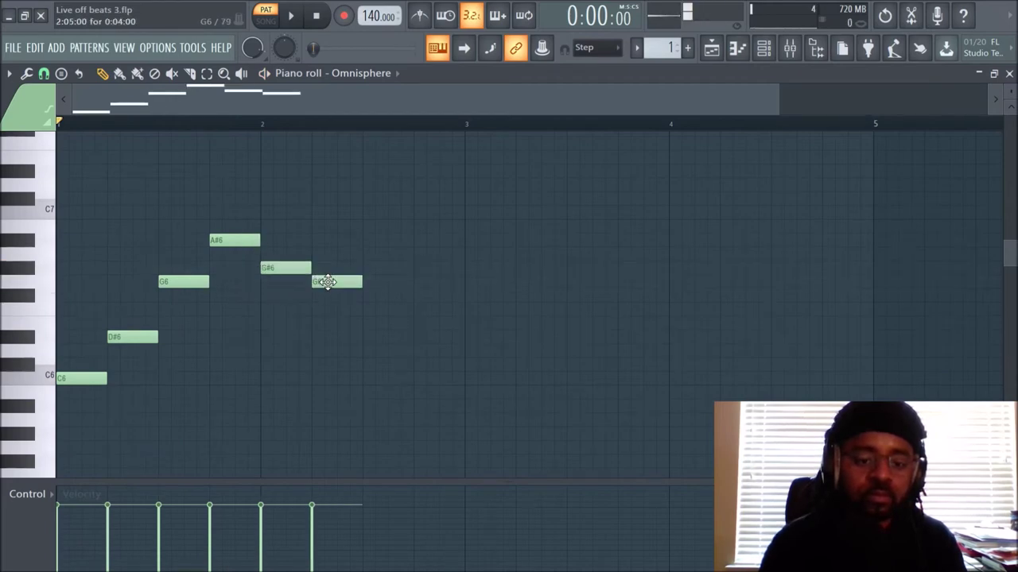
pyautogui.press('space')
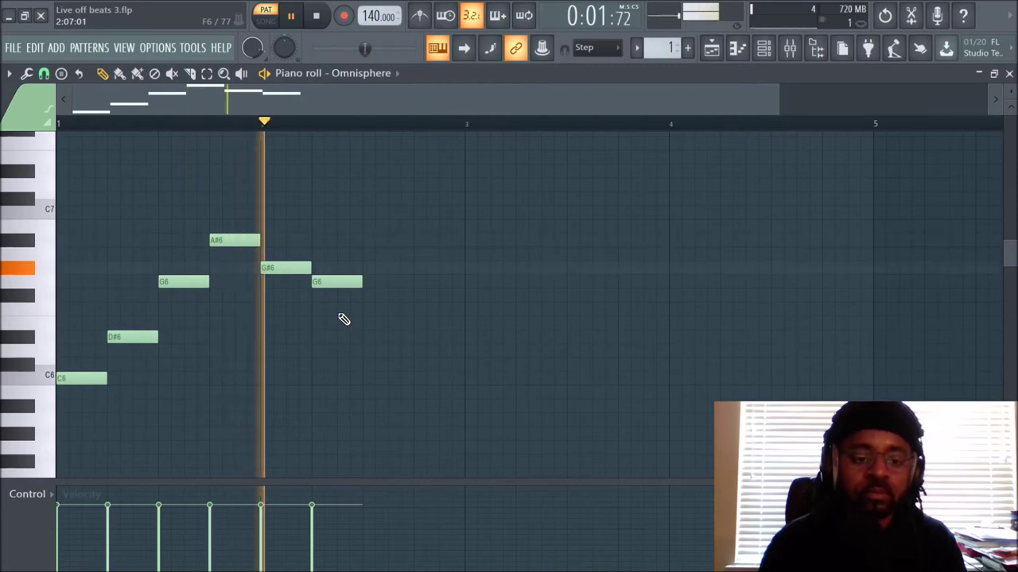
pyautogui.press('space')
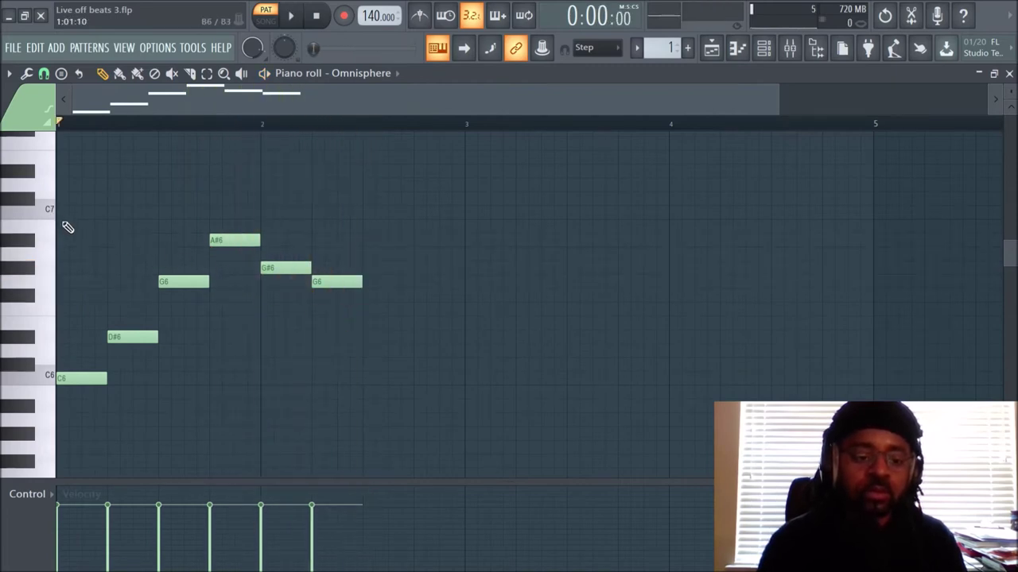
# Step: Add D#6 and G6 notes on the second step and audition them
pyautogui.scroll(-3, 69, 354)
pyautogui.scroll(3, 75, 238)
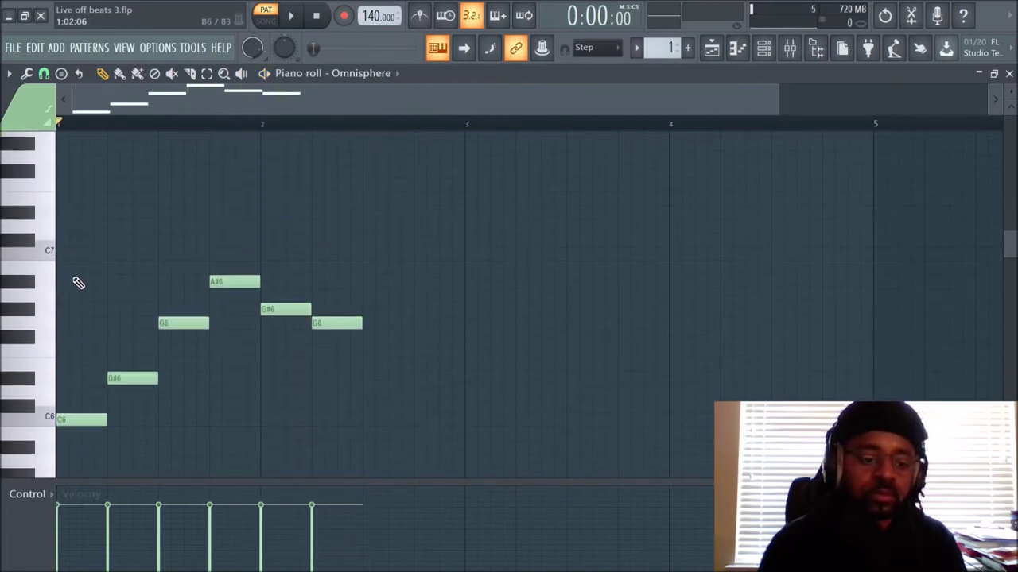
pyautogui.click(62, 380)
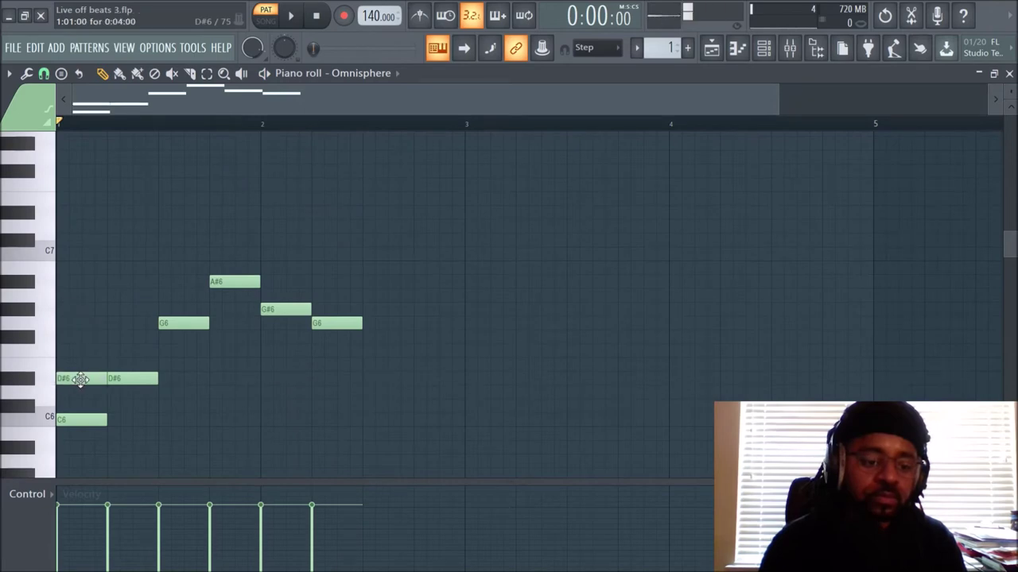
pyautogui.press('space')
pyautogui.press('space')
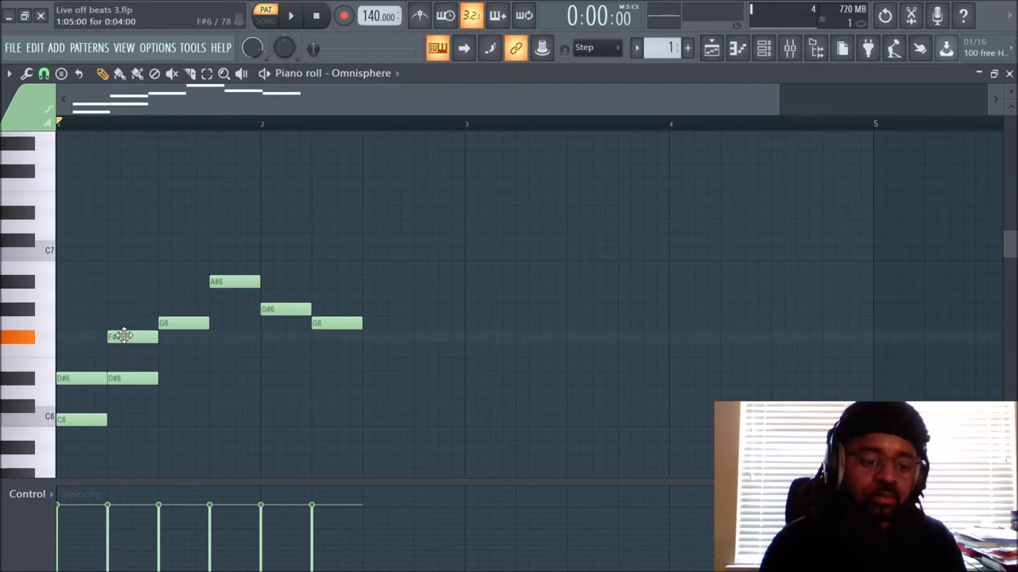
pyautogui.click(127, 321)
pyautogui.press('space')
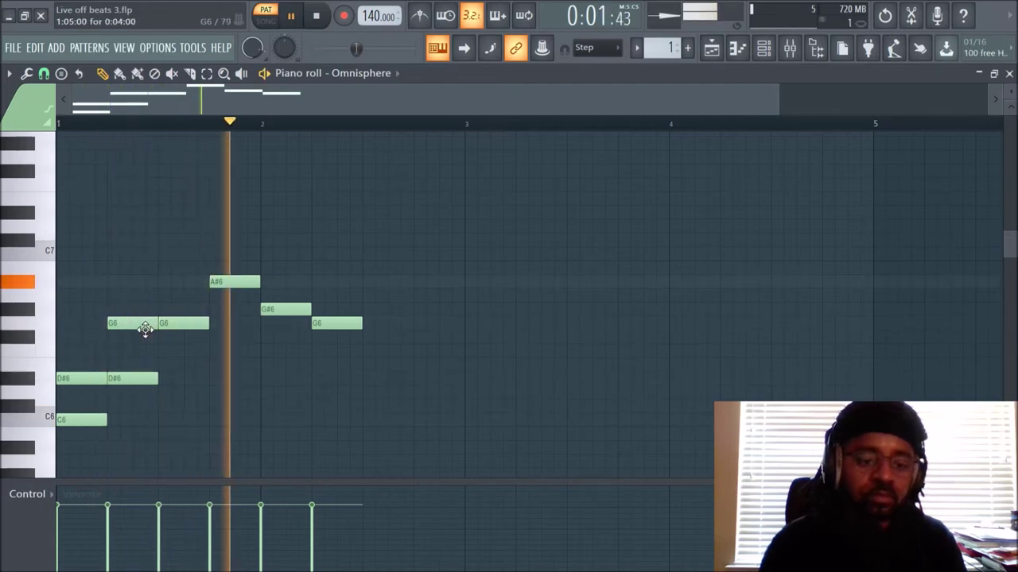
pyautogui.press('space')
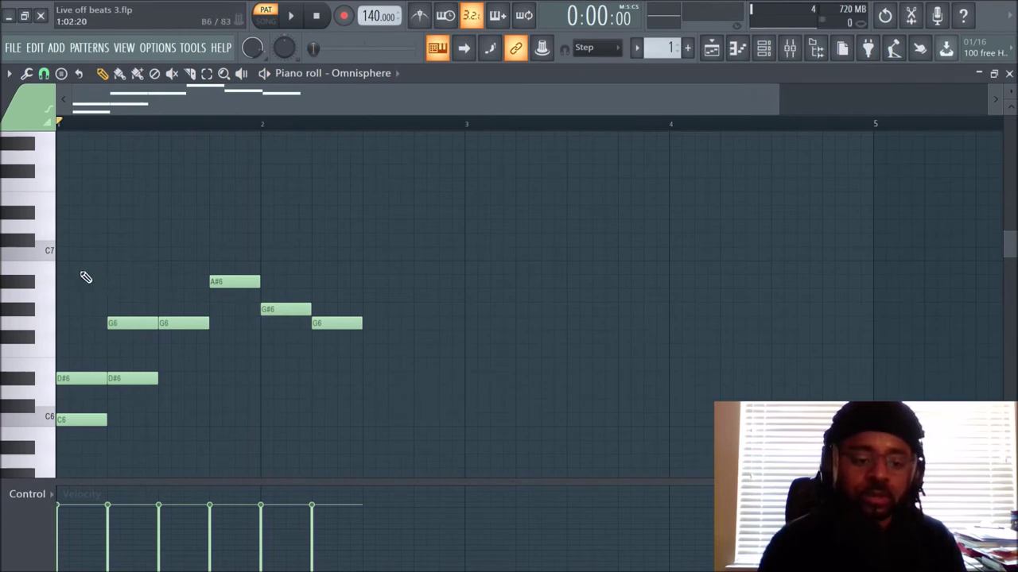
# Step: Select all notes and duplicate the phrase right after the original, ending at bar 4
pyautogui.moveTo(83, 262); pyautogui.dragTo(500, 386)
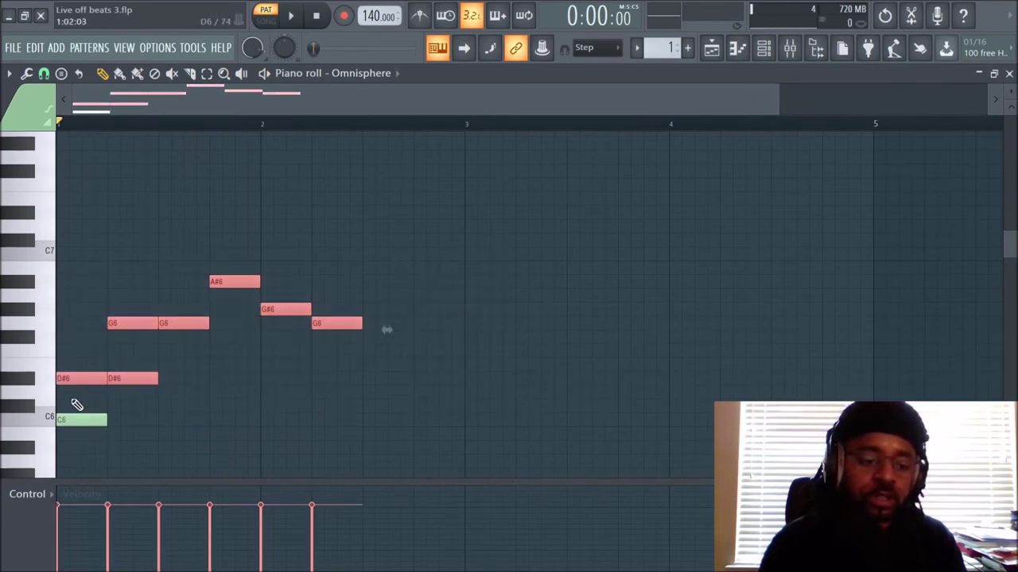
pyautogui.hotkey('ctrl', 'a')
pyautogui.moveTo(68, 418); pyautogui.dragTo(376, 432)
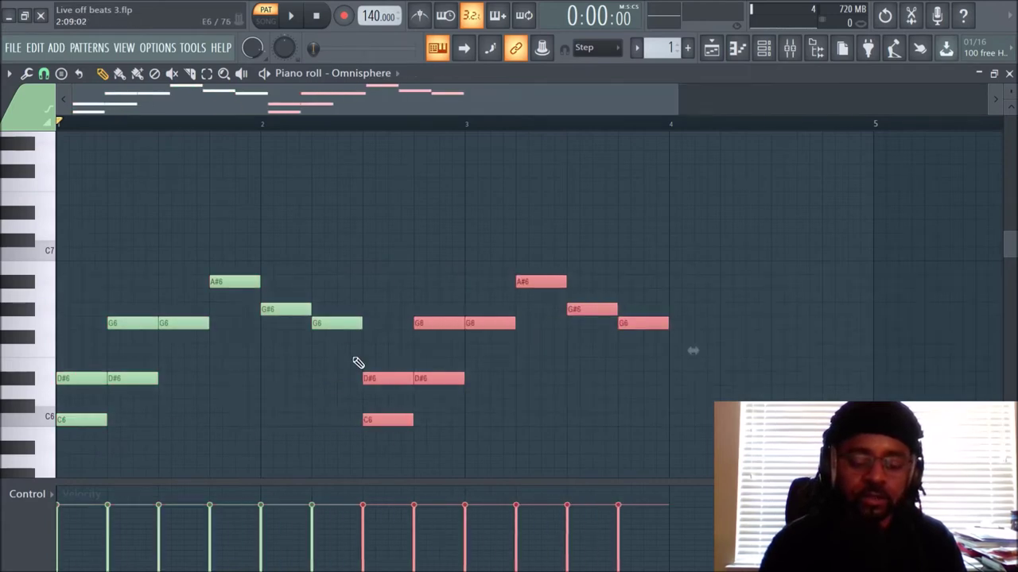
pyautogui.scroll(-2, 342, 350)
pyautogui.press('space')
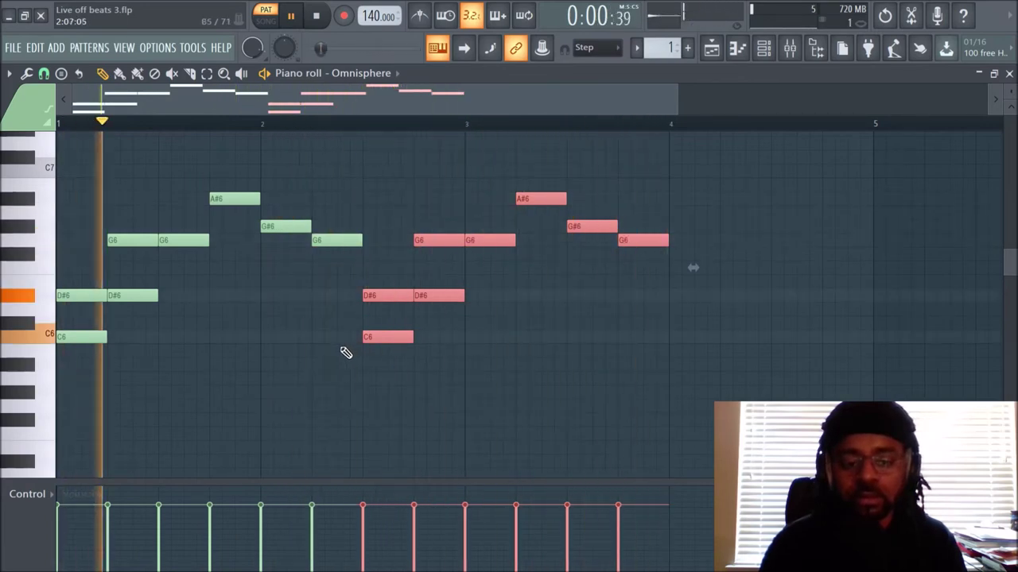
pyautogui.press('space')
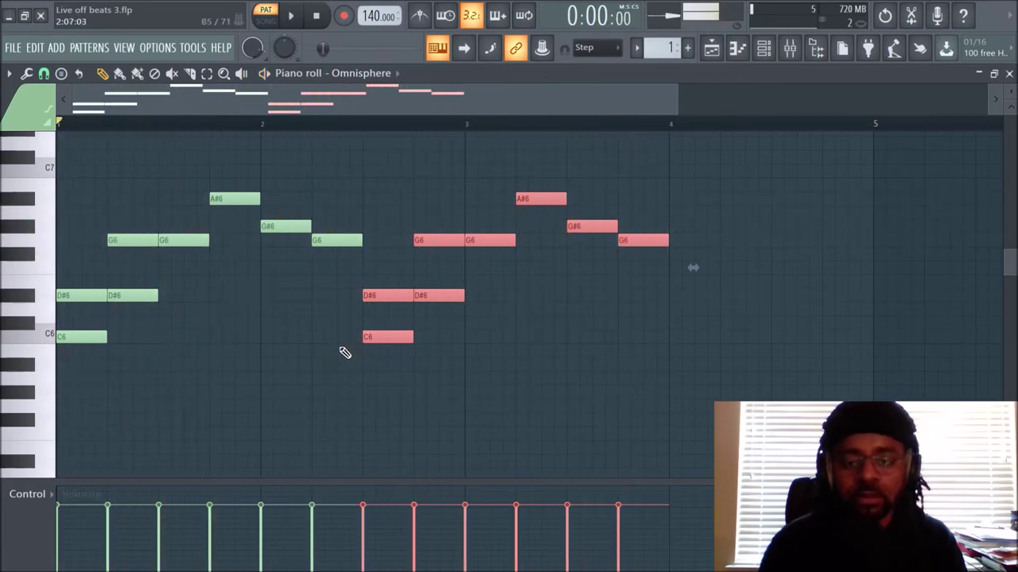
pyautogui.click(763, 49)
# Step: Open Omnisphere and audition the waveshaper, unison and granular oscillator pages during playback
pyautogui.click(401, 211)
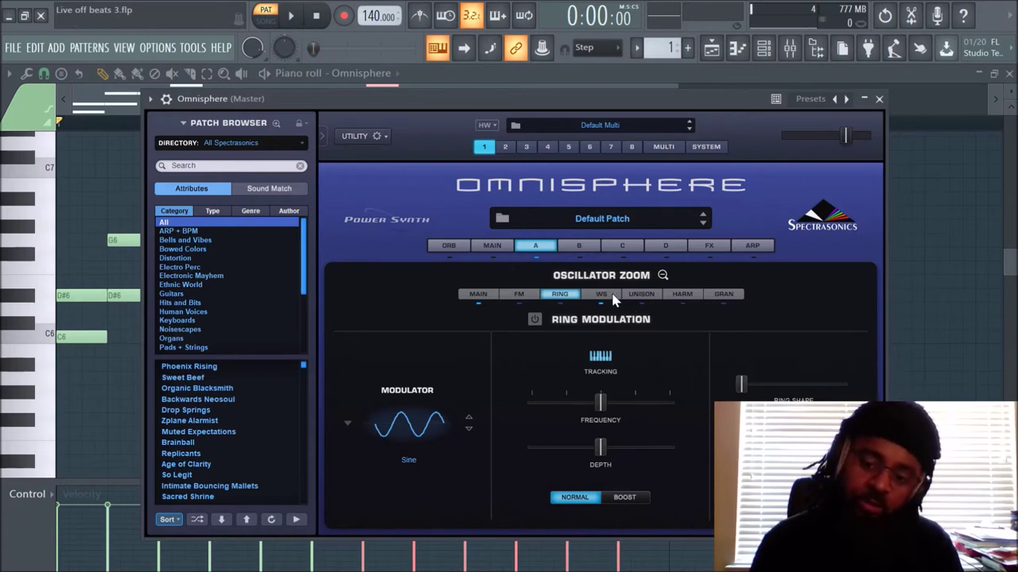
pyautogui.press('space')
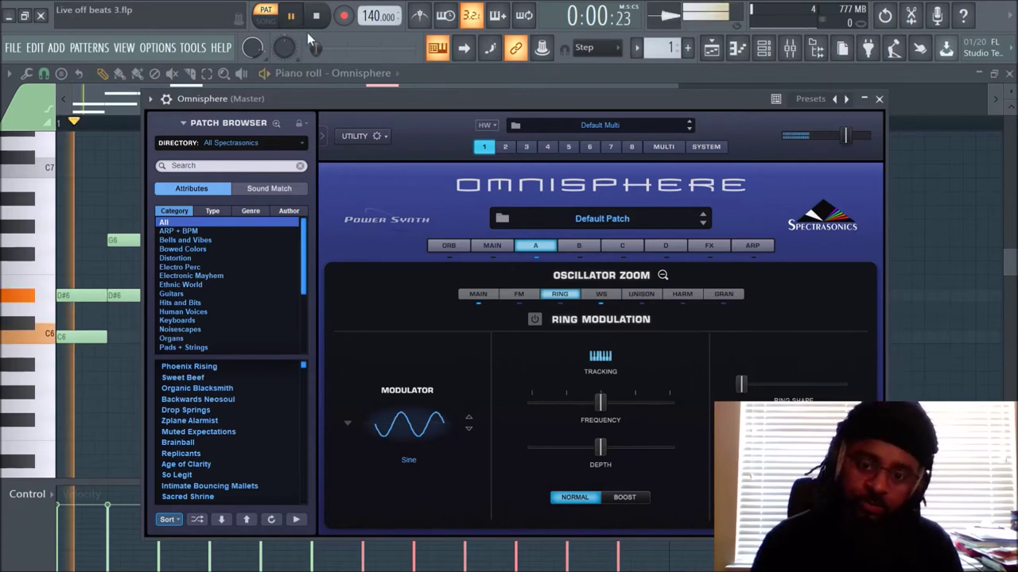
pyautogui.click(599, 295)
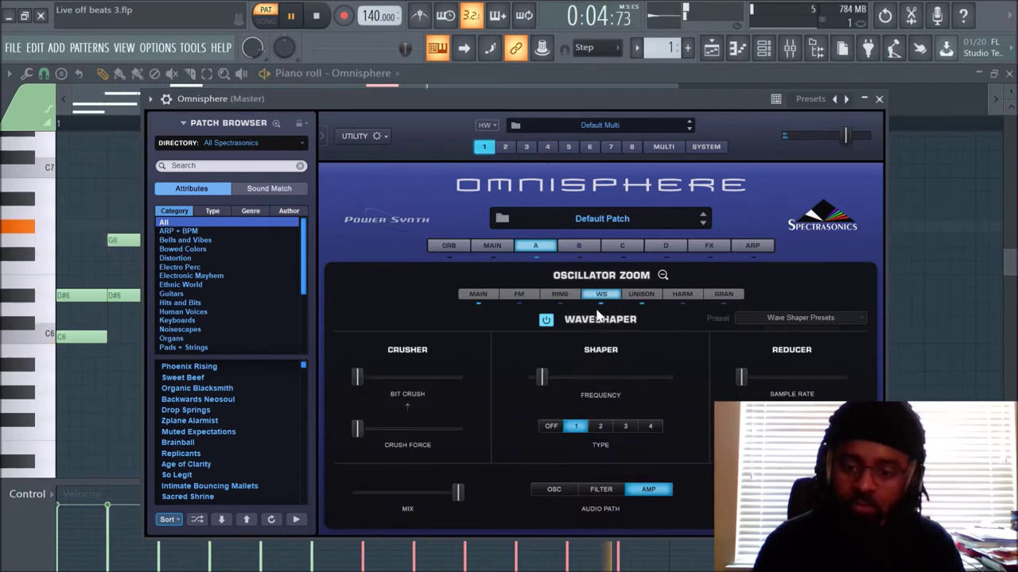
pyautogui.click(640, 295)
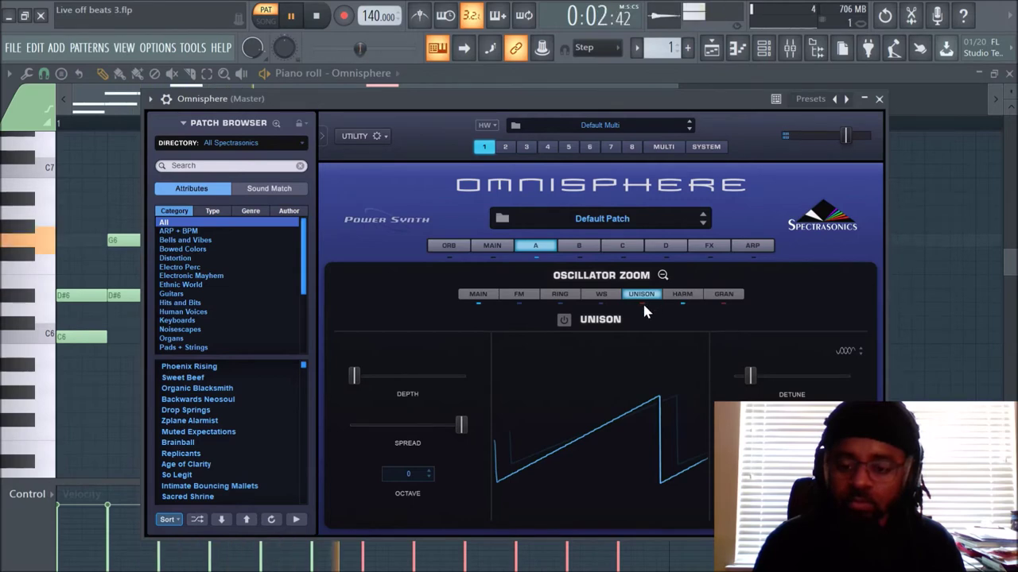
pyautogui.click(723, 296)
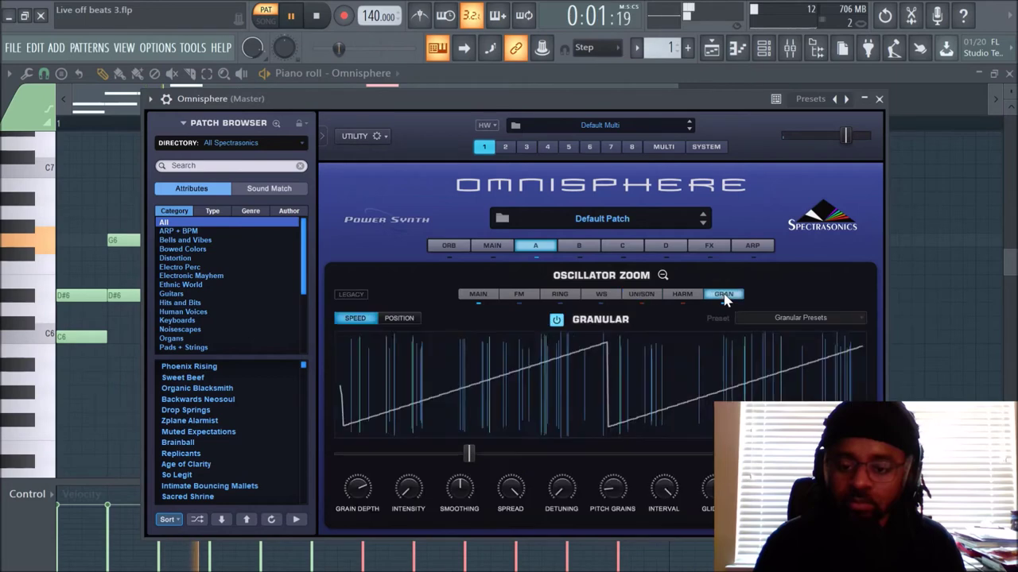
pyautogui.press('space')
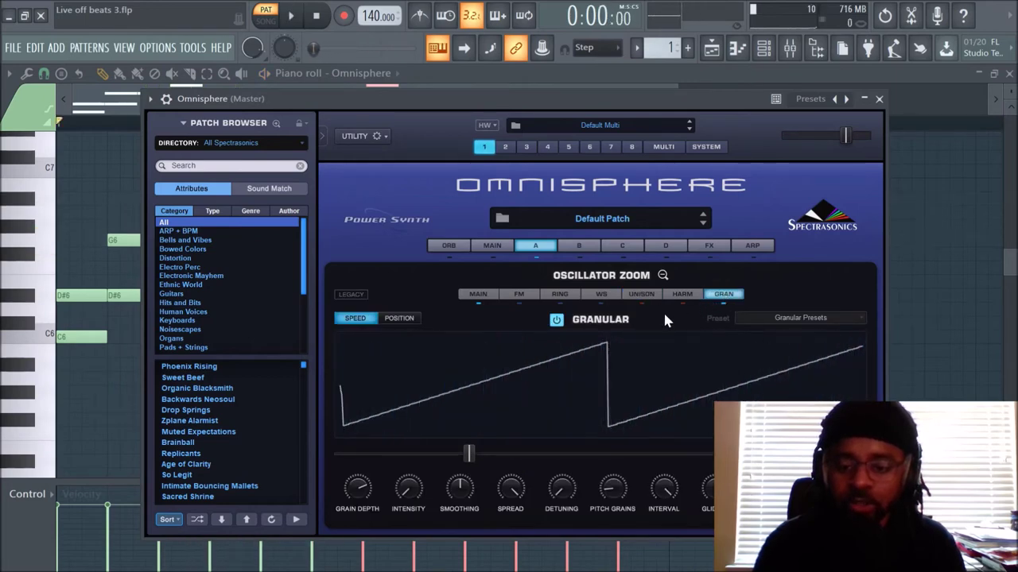
# Step: Turn granular off and switch unison on for Layer A's oscillator, then audition
pyautogui.click(556, 320)
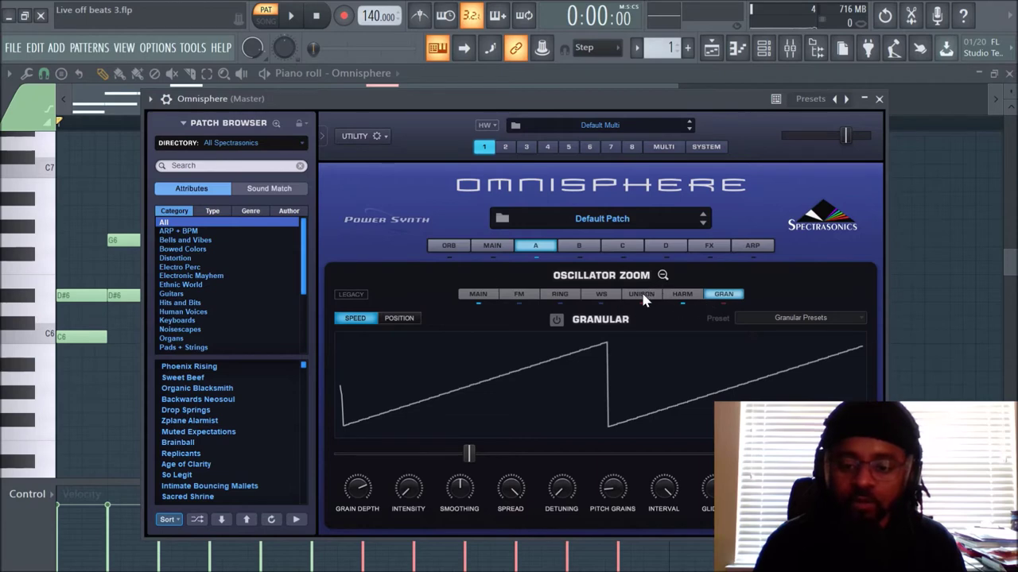
pyautogui.click(642, 295)
pyautogui.click(642, 304)
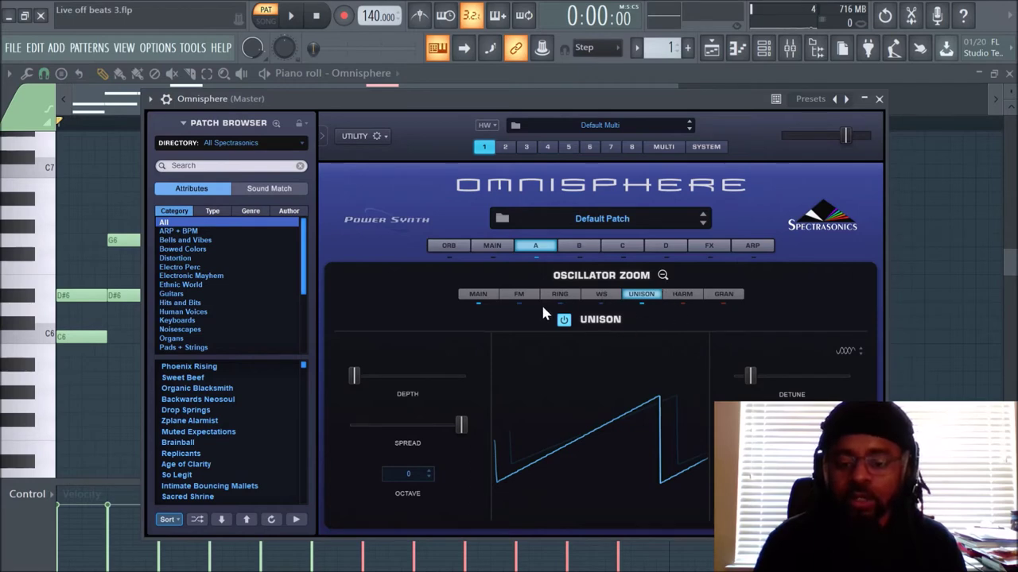
pyautogui.click(478, 295)
pyautogui.press('space')
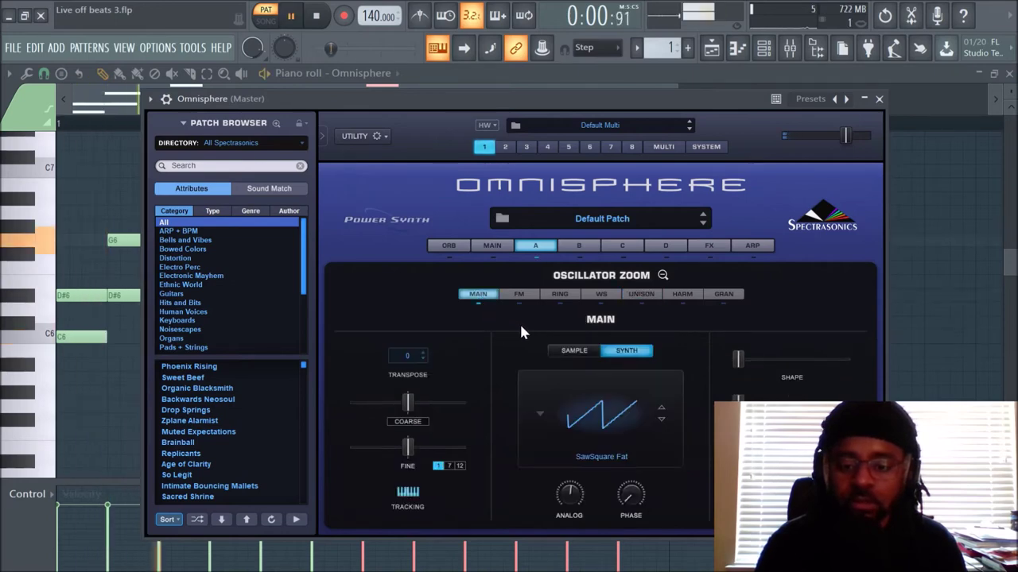
pyautogui.press('space')
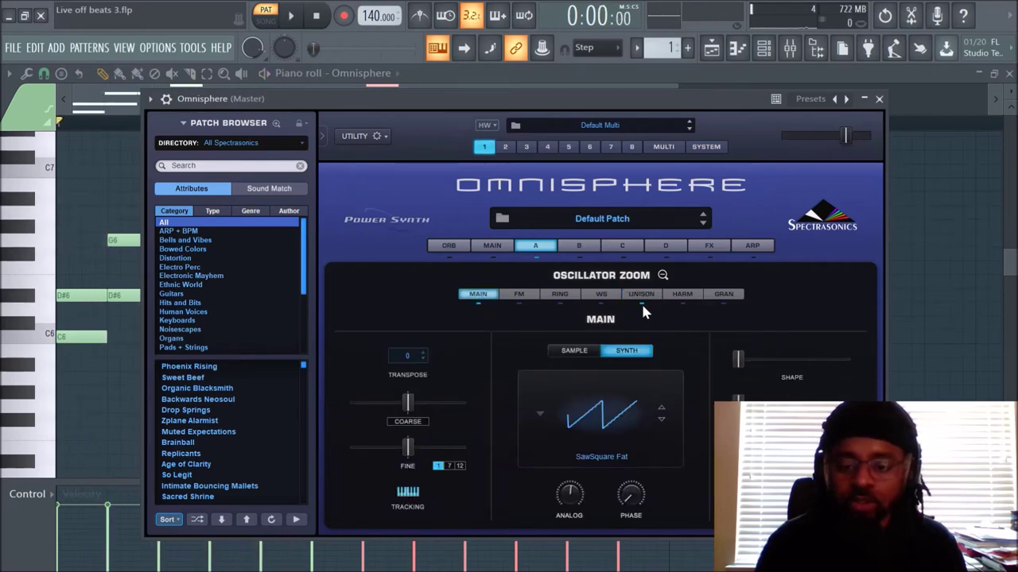
pyautogui.click(641, 297)
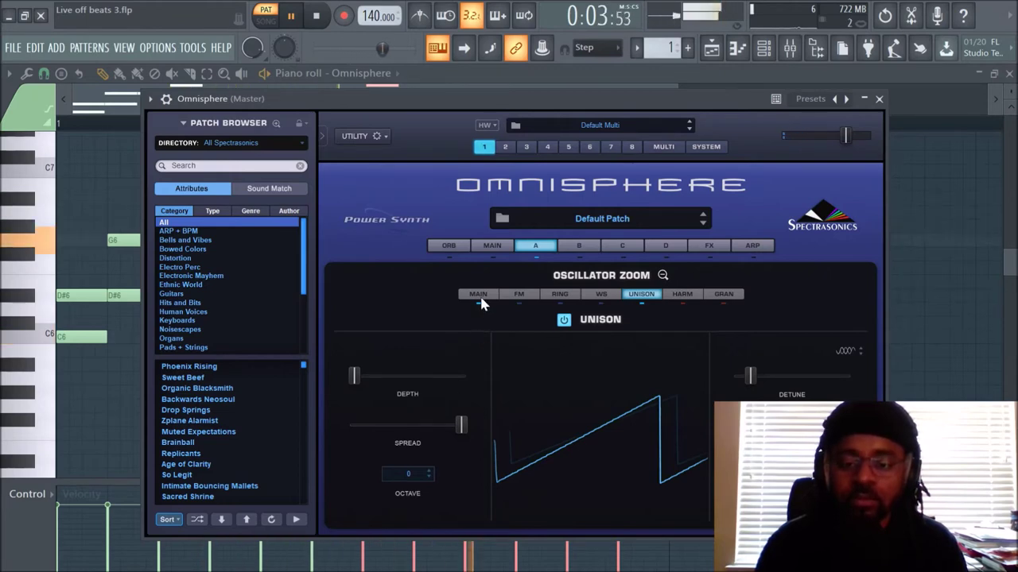
pyautogui.press('space')
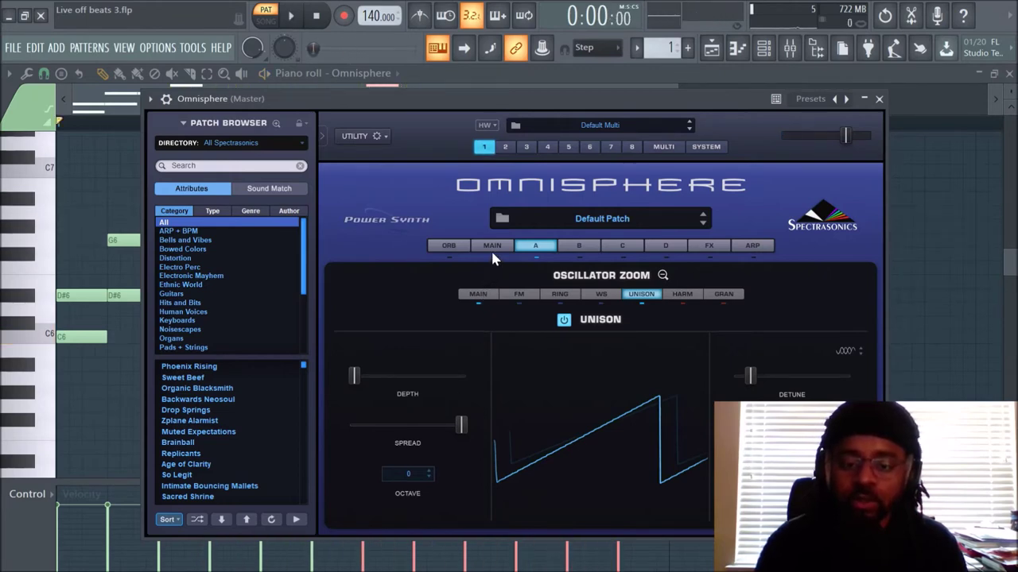
# Step: Return to Layer A's full edit page and enable its filter while the pattern plays
pyautogui.click(493, 248)
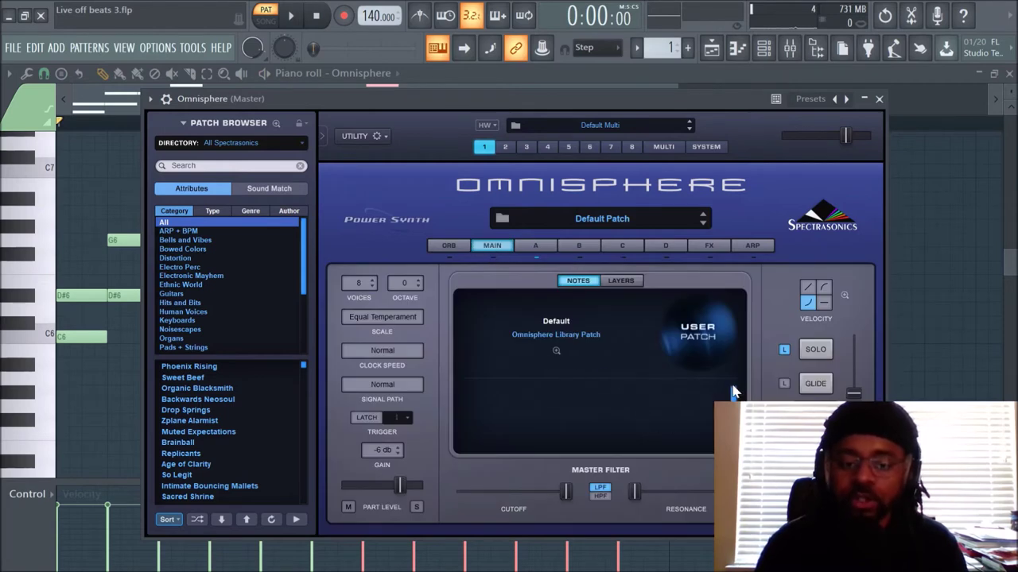
pyautogui.click(533, 250)
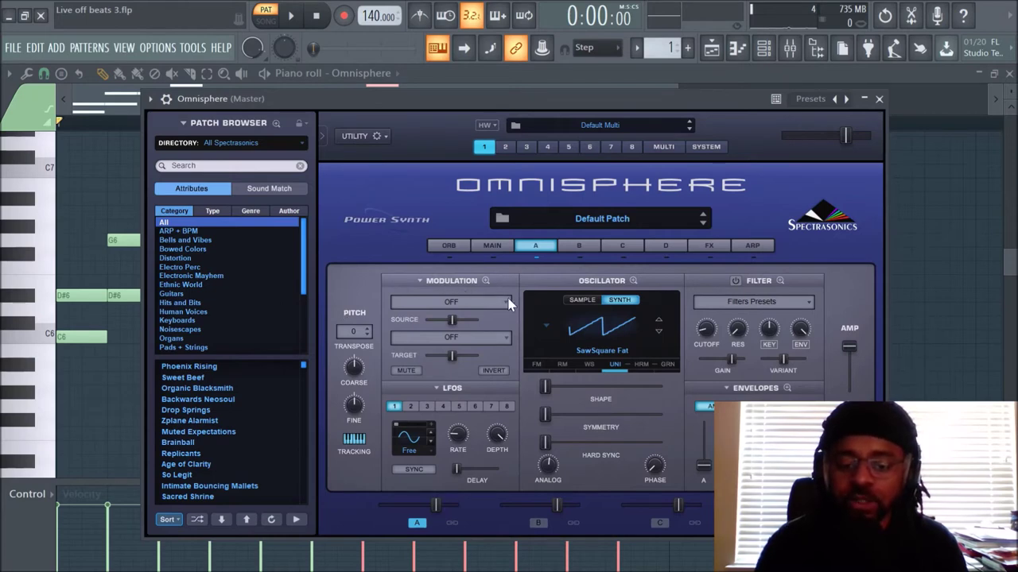
pyautogui.click(292, 29)
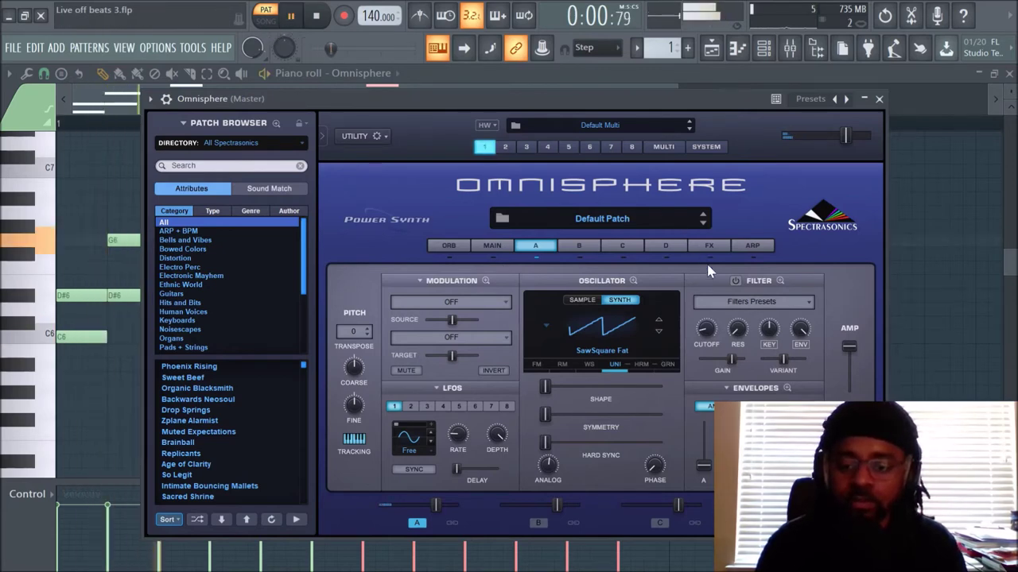
pyautogui.click(735, 281)
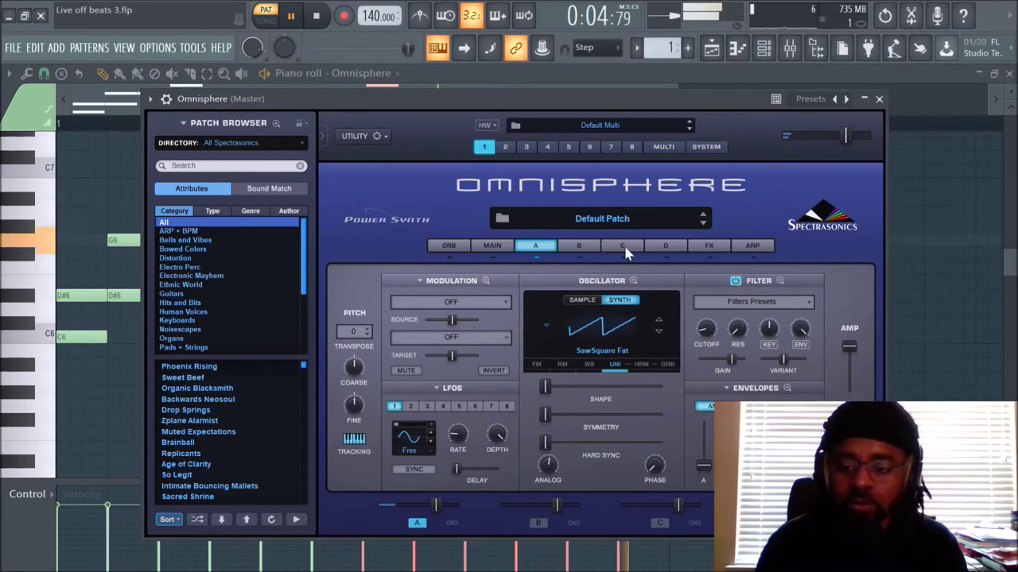
pyautogui.click(316, 28)
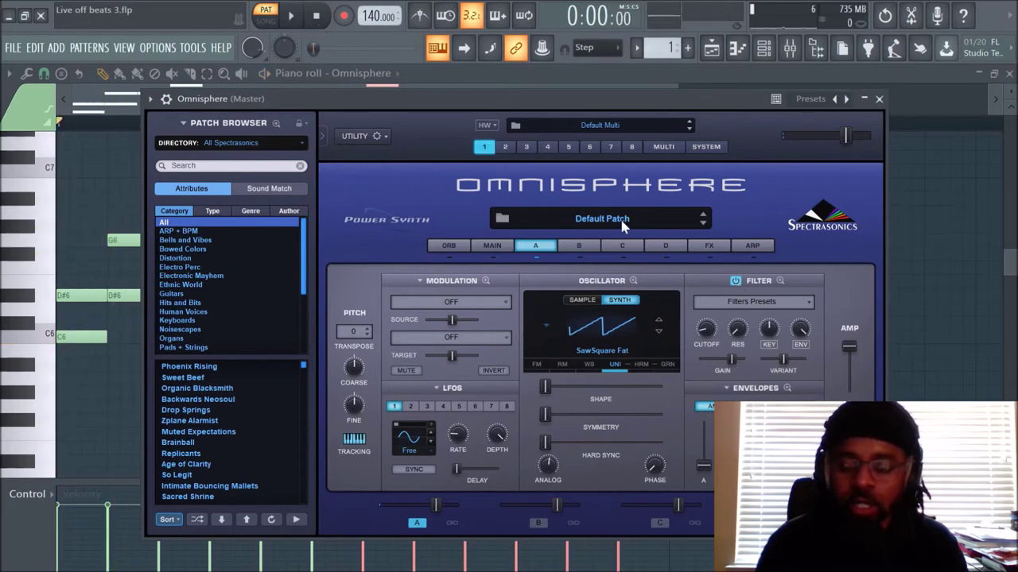
# Step: Try Dual Juicy LPF 24dB and Parallel Wide LP12s, then settle on the Rich and Moogie1 lowpass filter
pyautogui.click(730, 302)
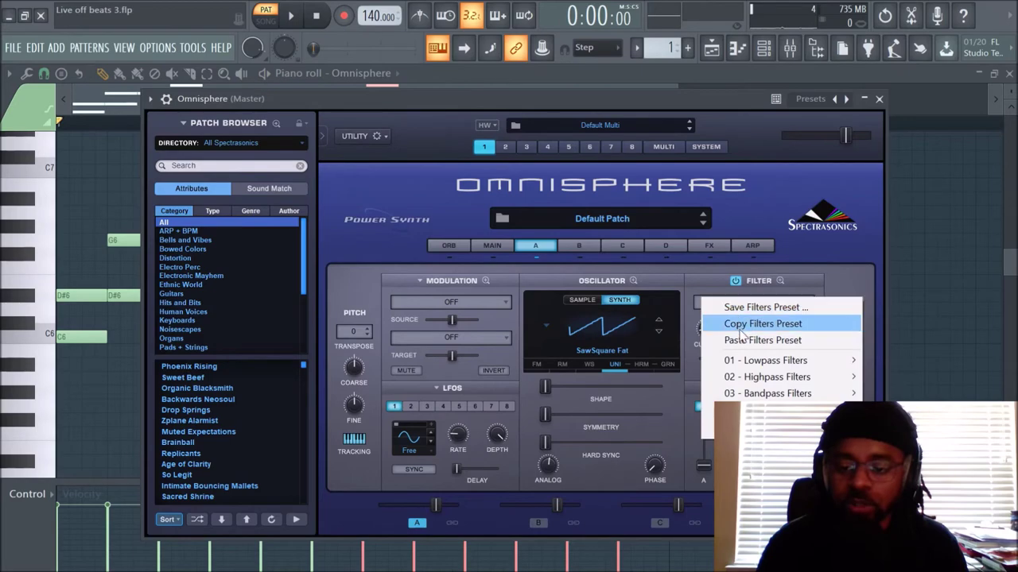
pyautogui.moveTo(754, 362)
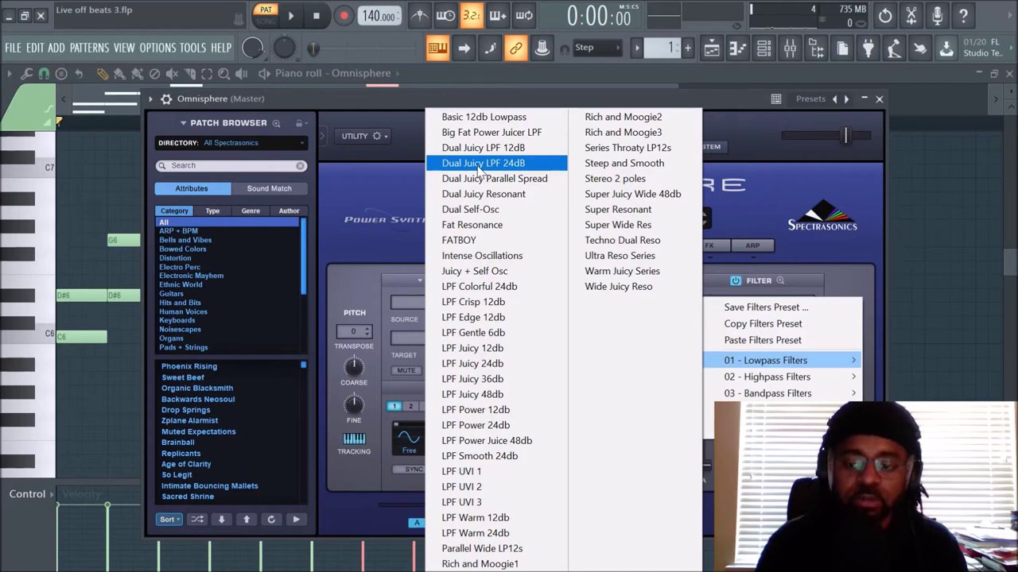
pyautogui.click(480, 169)
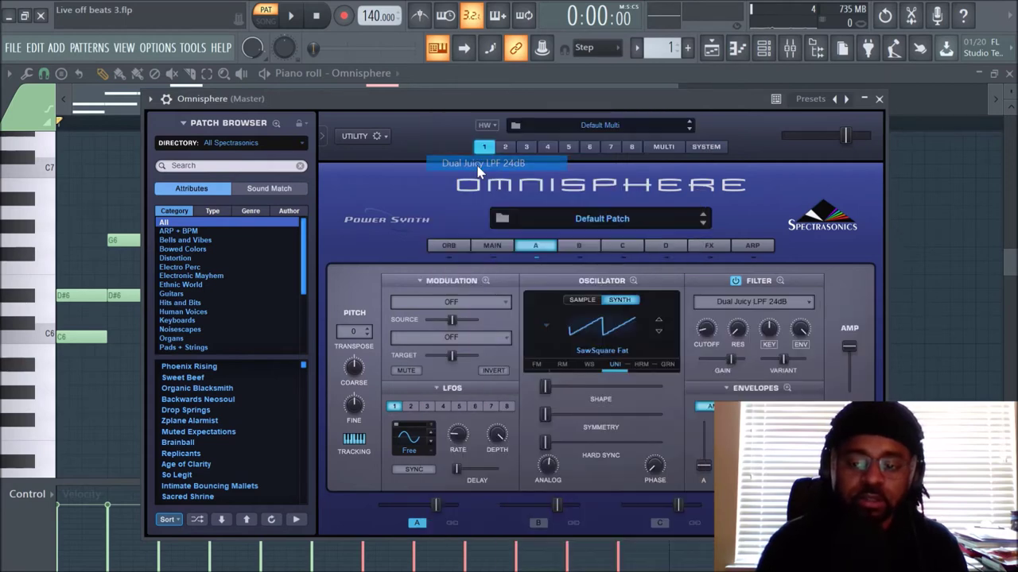
pyautogui.click(293, 16)
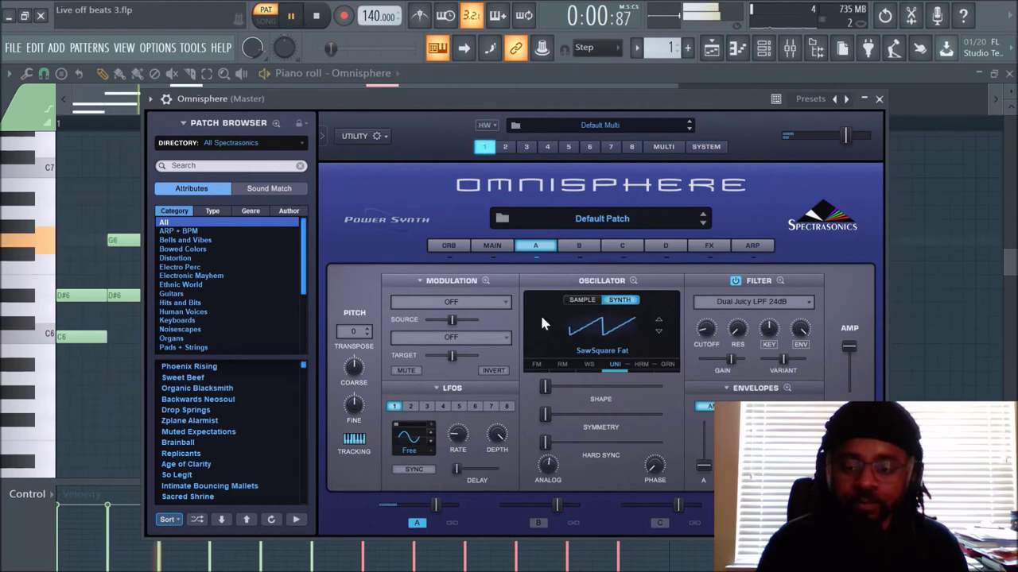
pyautogui.click(738, 303)
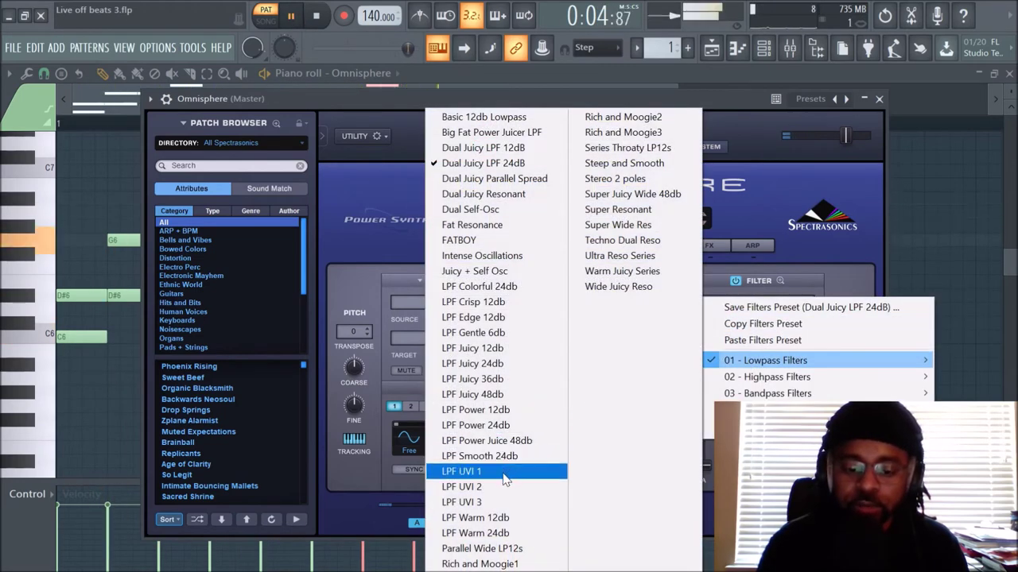
pyautogui.click(503, 548)
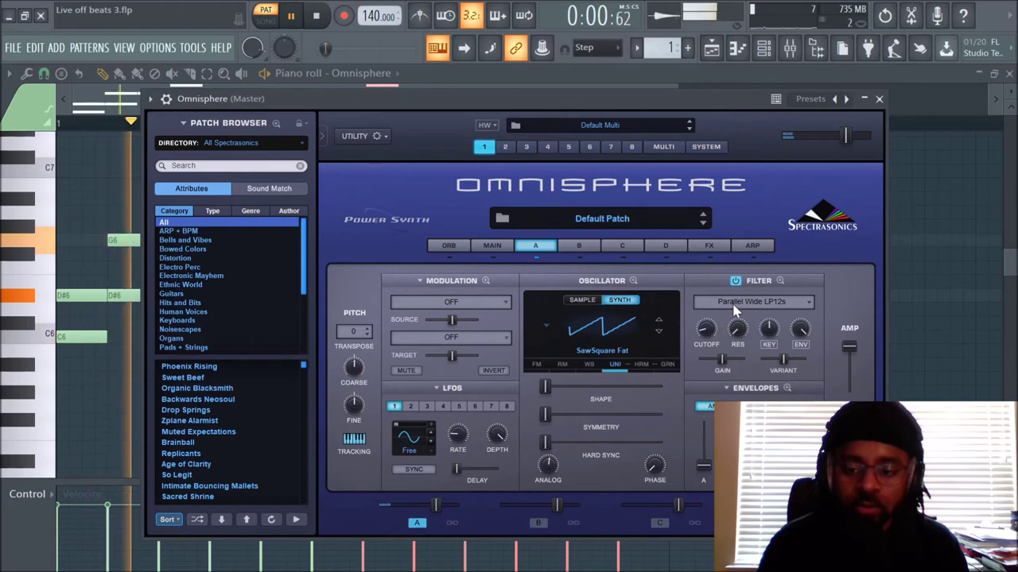
pyautogui.click(733, 302)
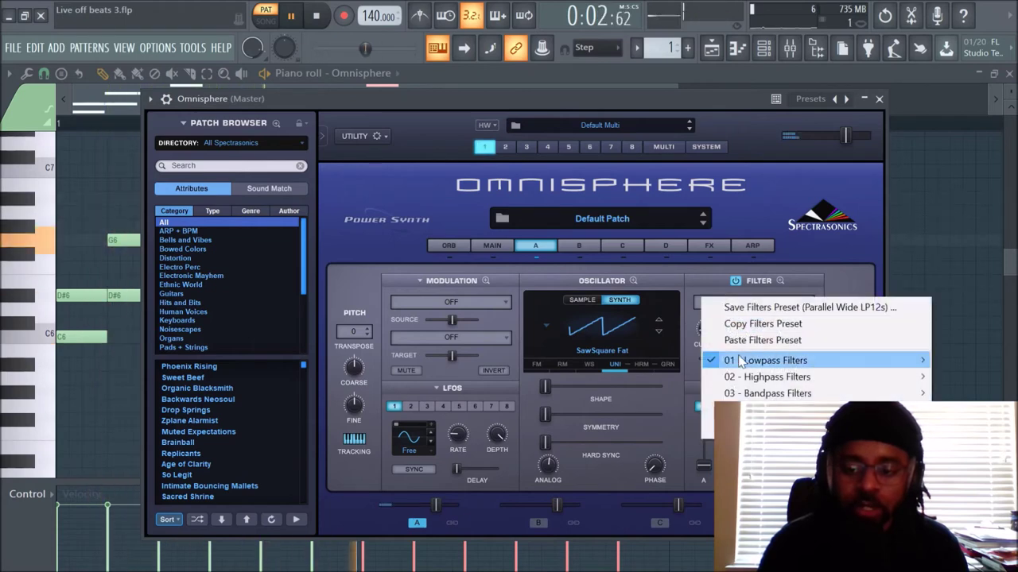
pyautogui.moveTo(752, 360)
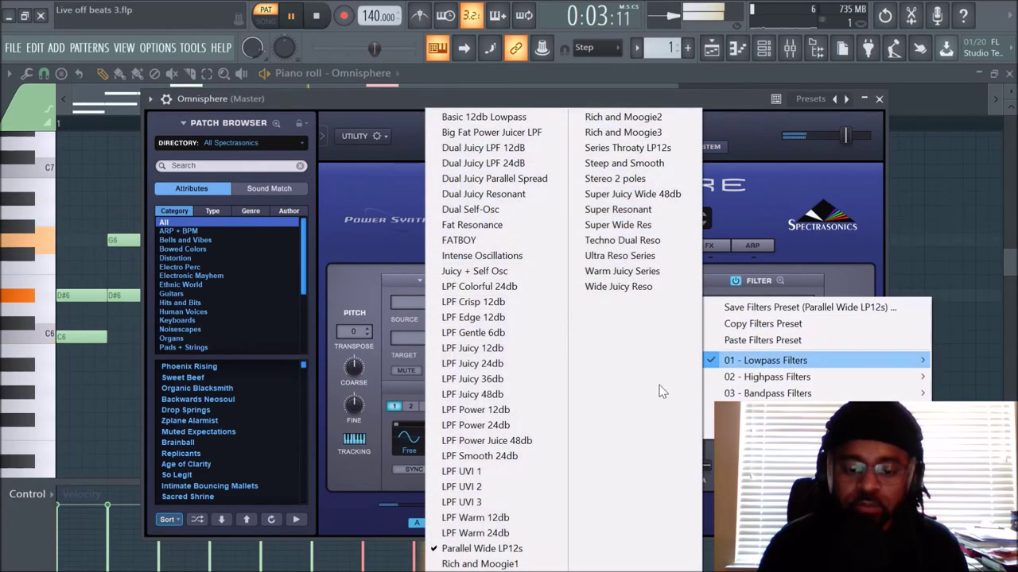
pyautogui.click(509, 564)
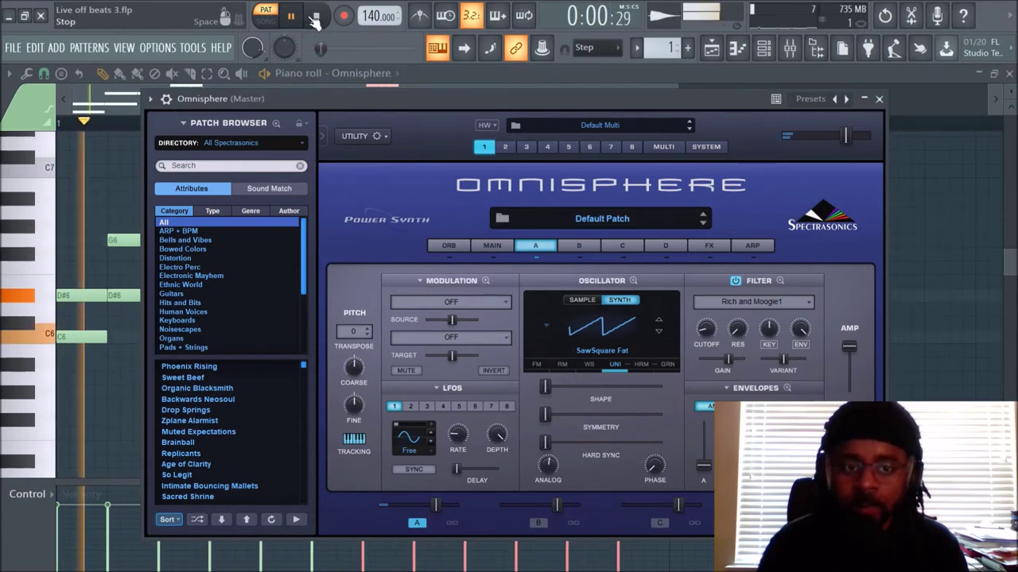
pyautogui.press('space')
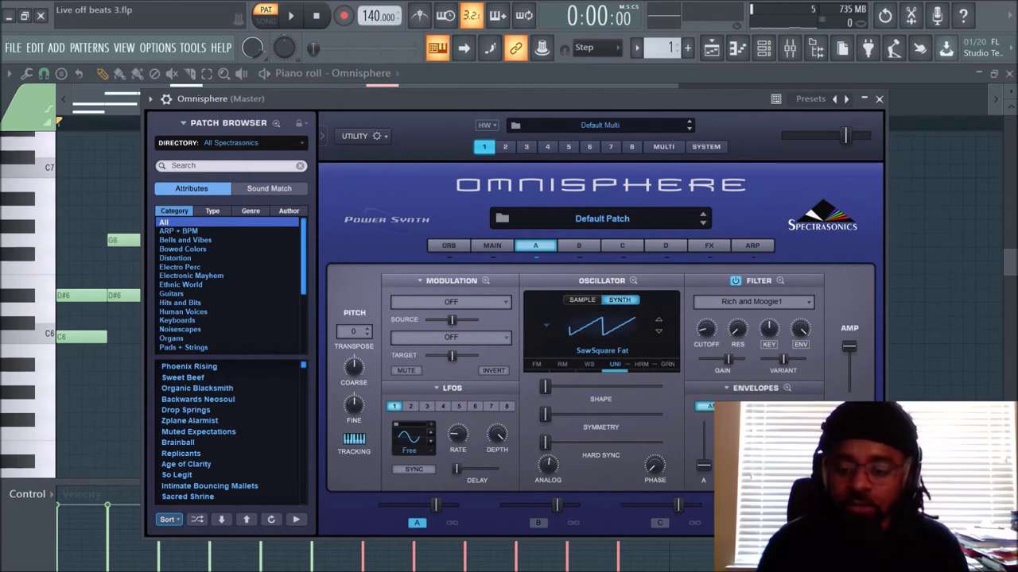
pyautogui.press('space')
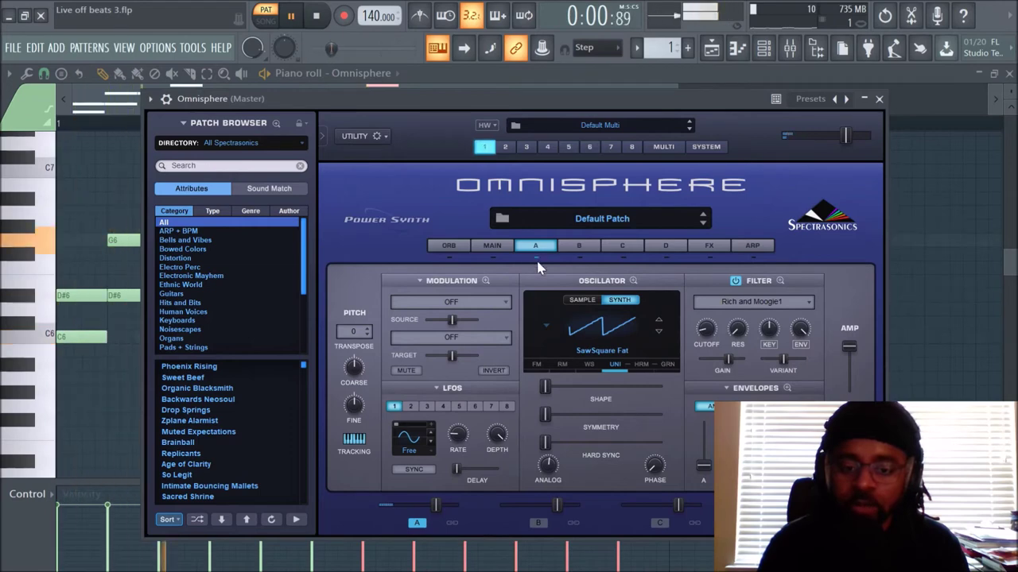
pyautogui.click(633, 281)
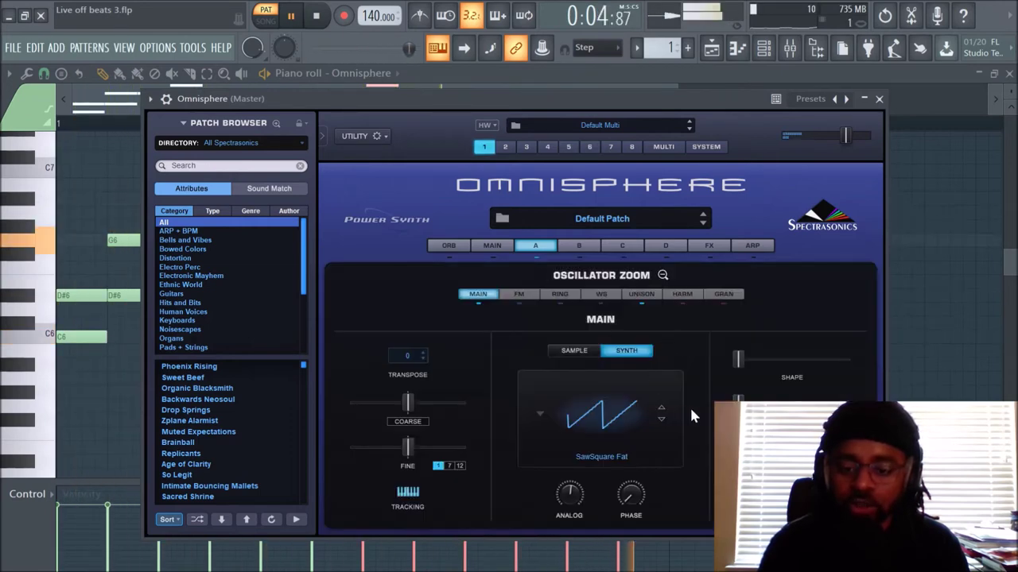
pyautogui.click(641, 295)
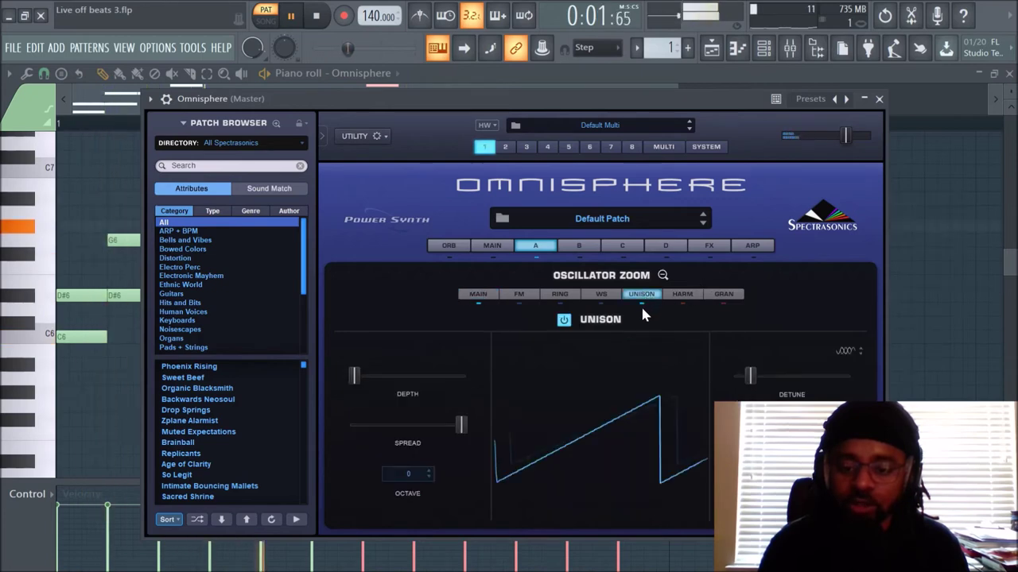
pyautogui.click(538, 252)
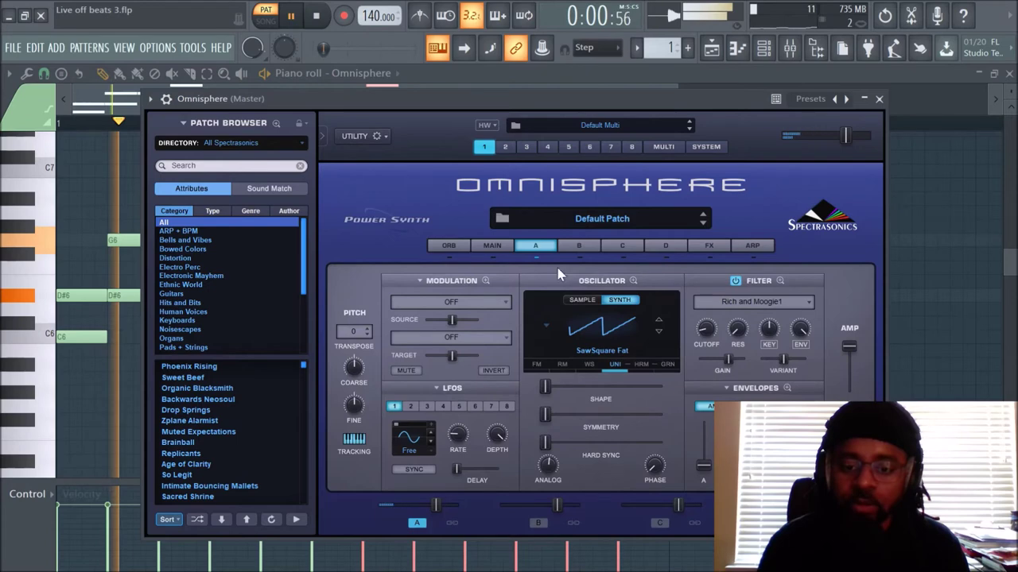
pyautogui.press('space')
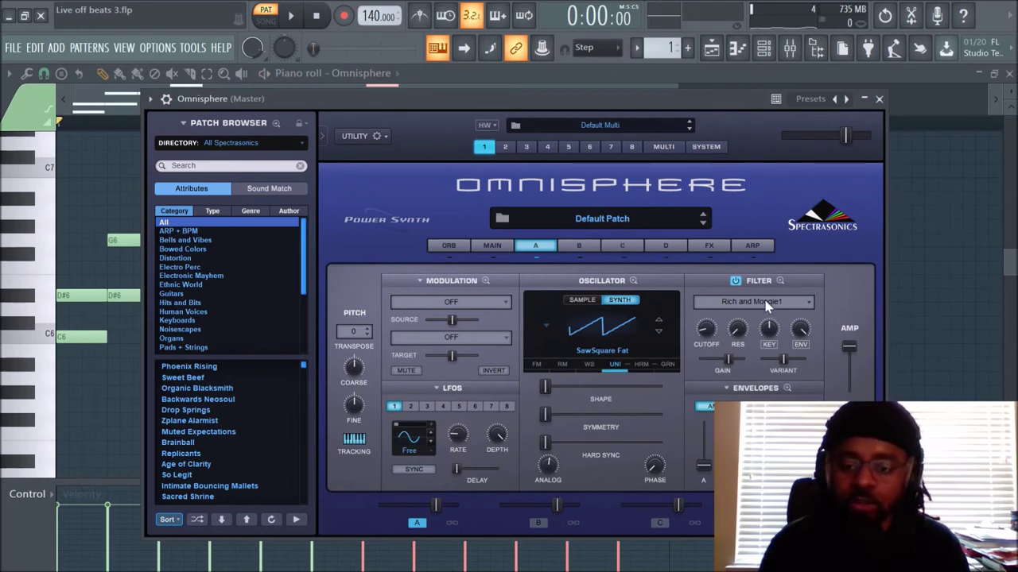
# Step: During playback, raise cutoff to about 1.17 kHz, increase key tracking, and set envelope amount near 0.6
pyautogui.click(291, 15)
pyautogui.moveTo(708, 338)
pyautogui.mouseDown()
pyautogui.moveTo(702, 299)
pyautogui.moveTo(708, 326)
pyautogui.mouseUp()
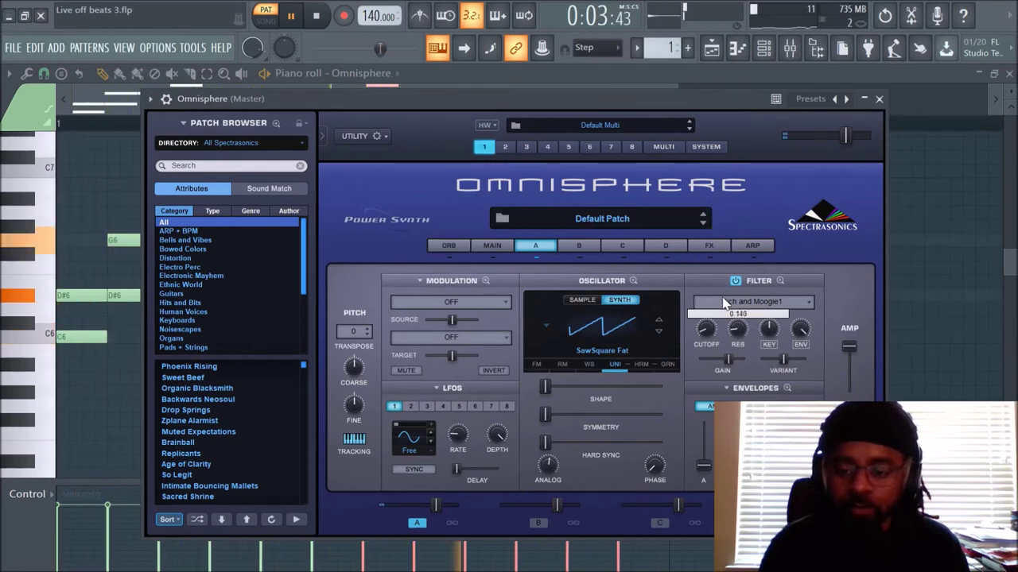
pyautogui.rightClick(773, 329)
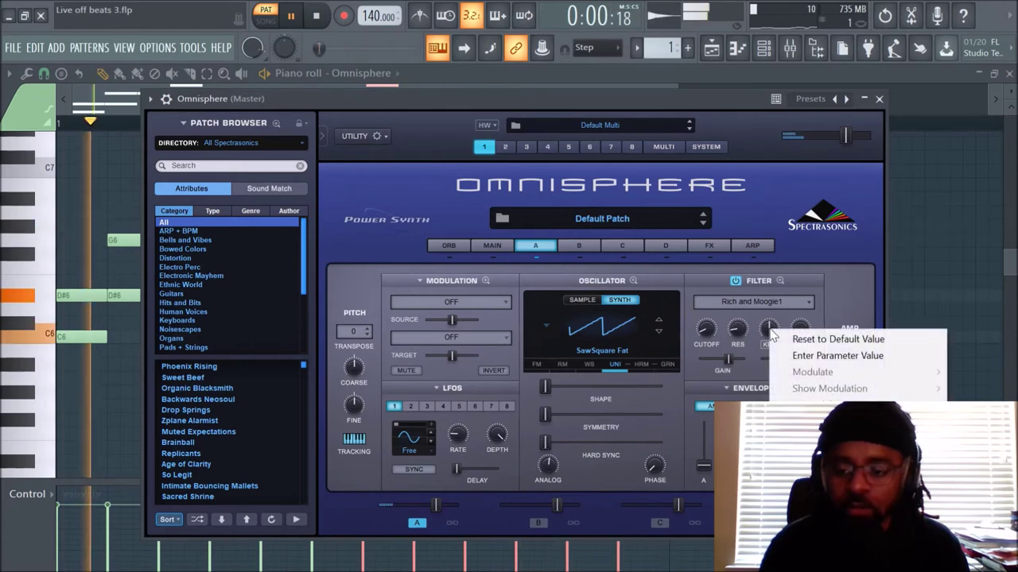
pyautogui.click(769, 330)
pyautogui.moveTo(759, 335)
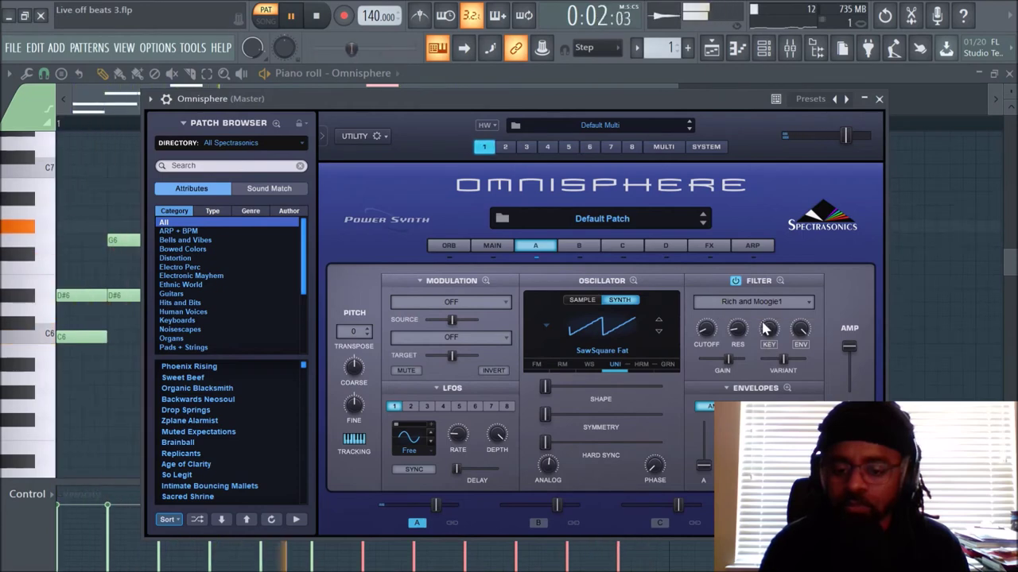
pyautogui.moveTo(765, 326); pyautogui.dragTo(803, 388)
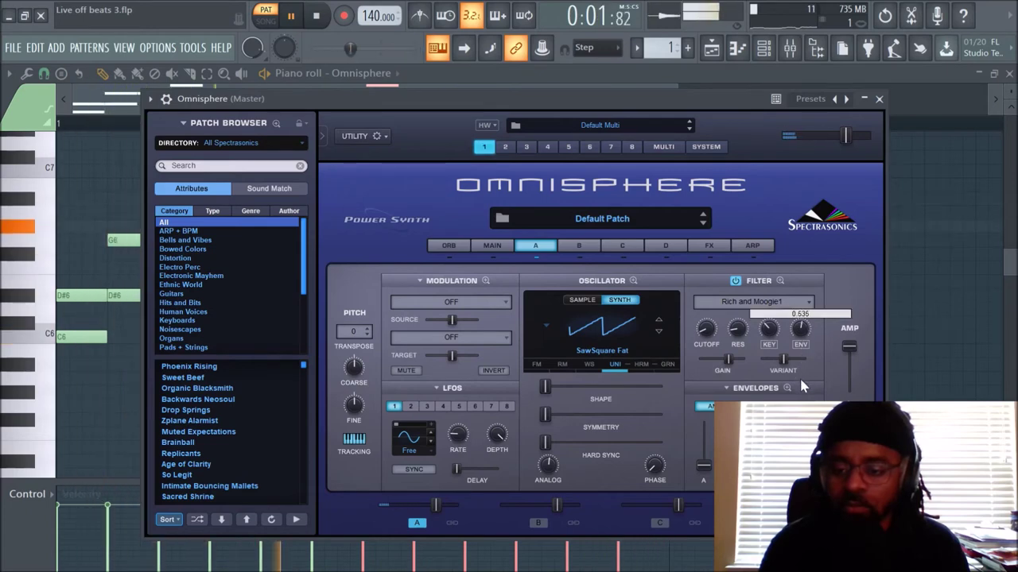
pyautogui.moveTo(803, 387); pyautogui.dragTo(795, 369)
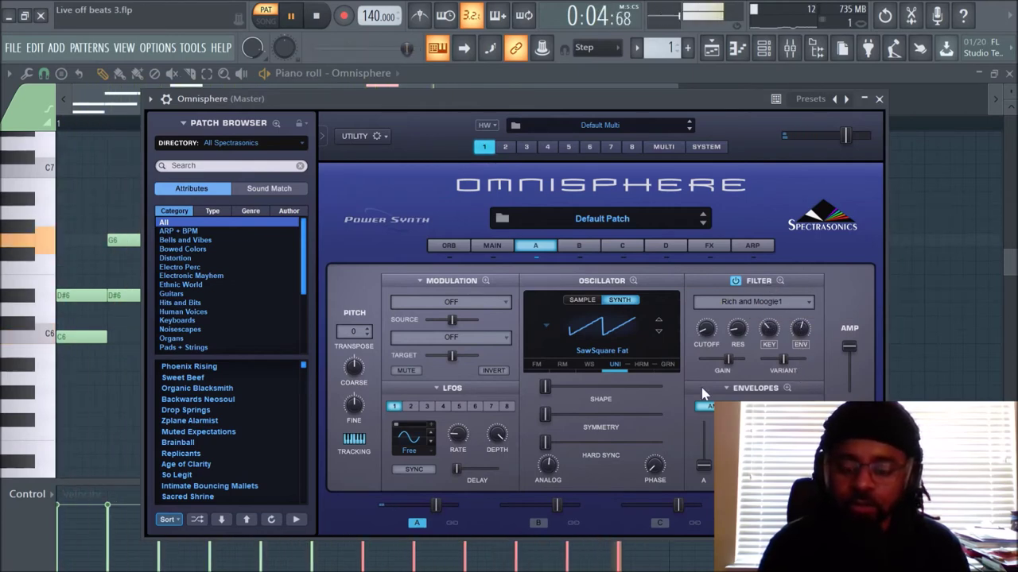
pyautogui.press('space')
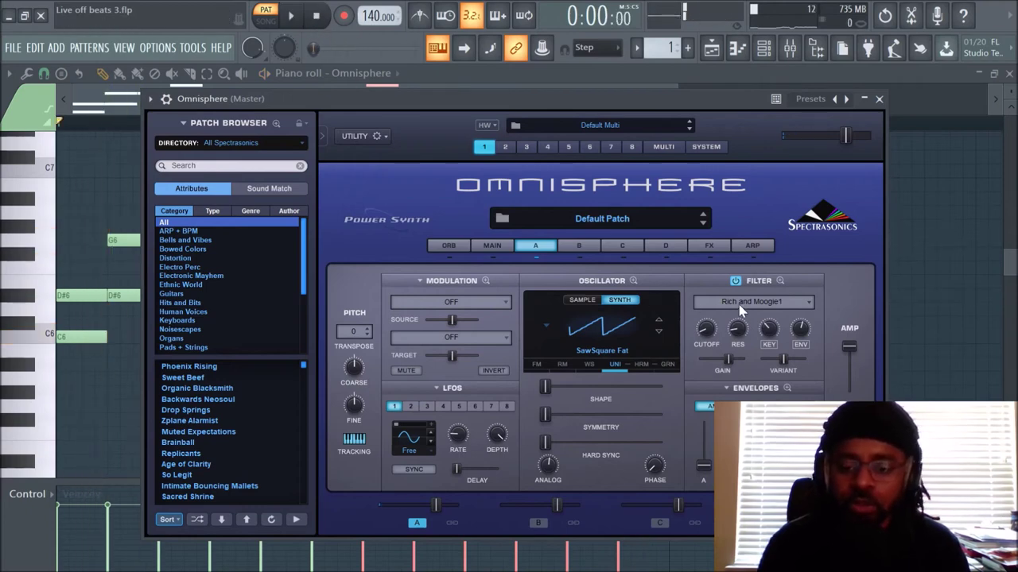
# Step: During playback, drop filter key tracking to 0.020 and another filter setting to about 0.25
pyautogui.click(739, 305)
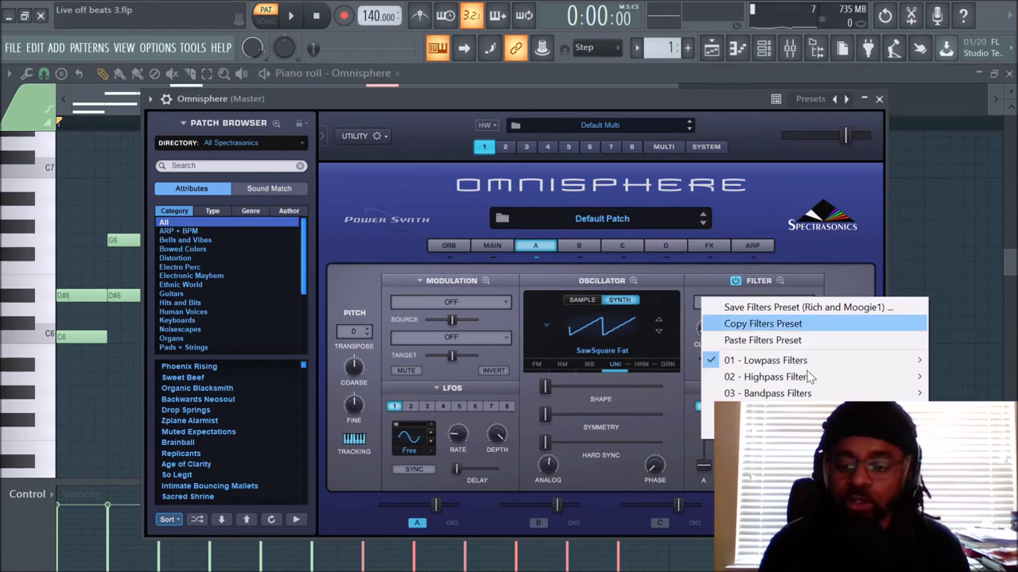
pyautogui.click(812, 259)
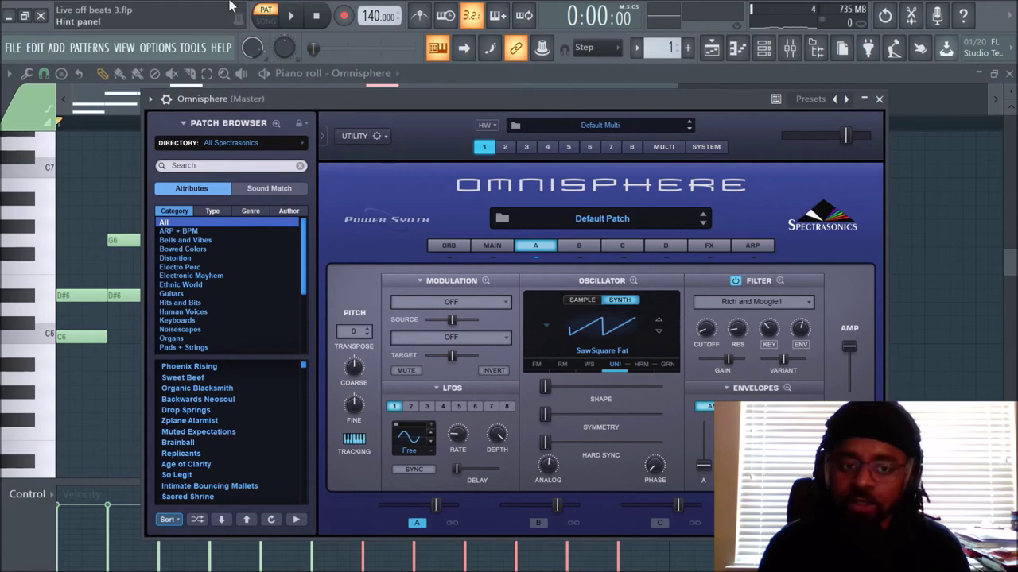
pyautogui.press('space')
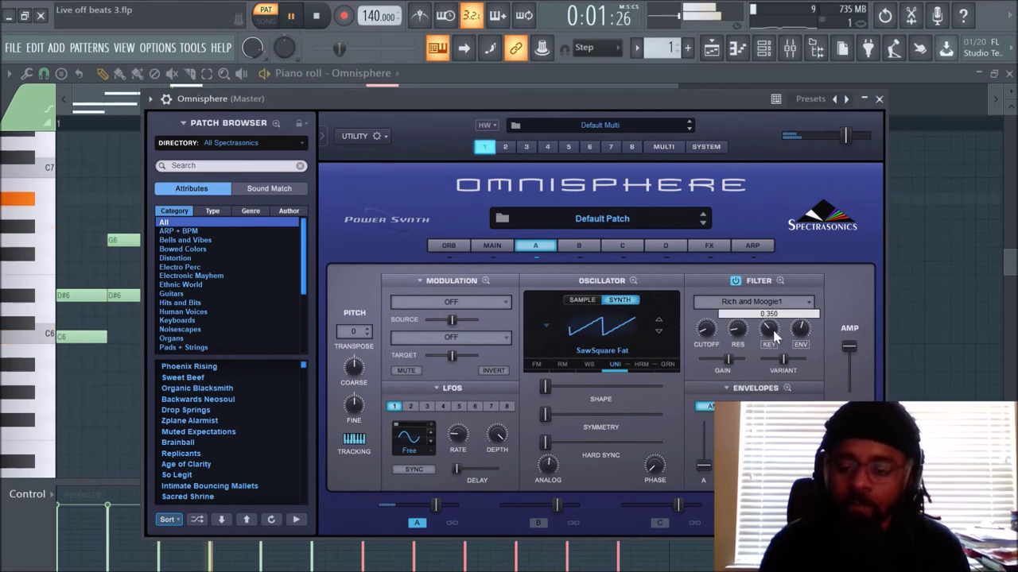
pyautogui.moveTo(775, 338); pyautogui.dragTo(725, 236)
pyautogui.moveTo(741, 296)
pyautogui.mouseDown()
pyautogui.moveTo(760, 367)
pyautogui.moveTo(731, 302)
pyautogui.mouseUp()
pyautogui.press('space')
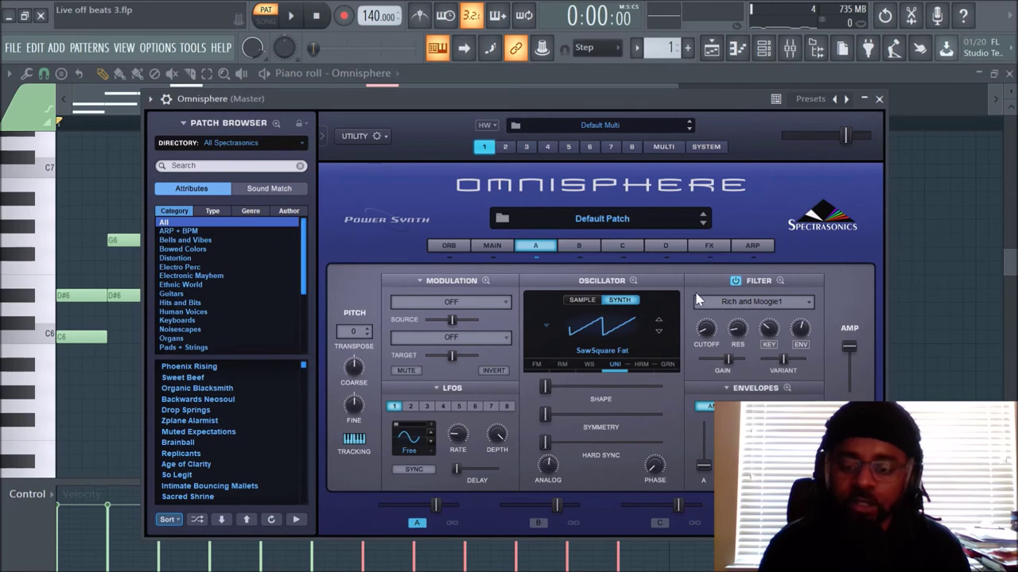
pyautogui.click(710, 247)
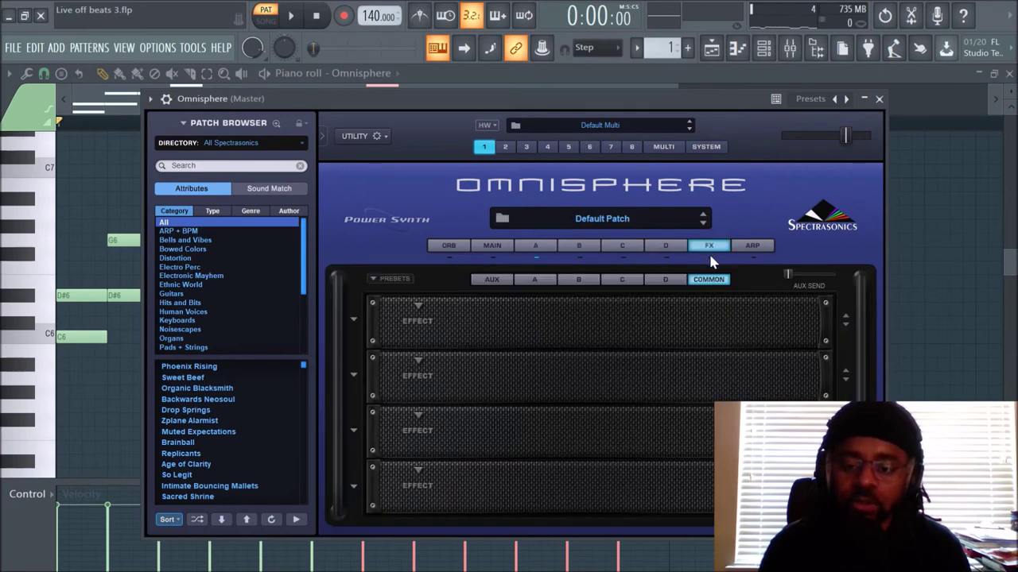
# Step: Load PRO-Verb into the first Common effect slot and audition it with mix around 28
pyautogui.click(416, 321)
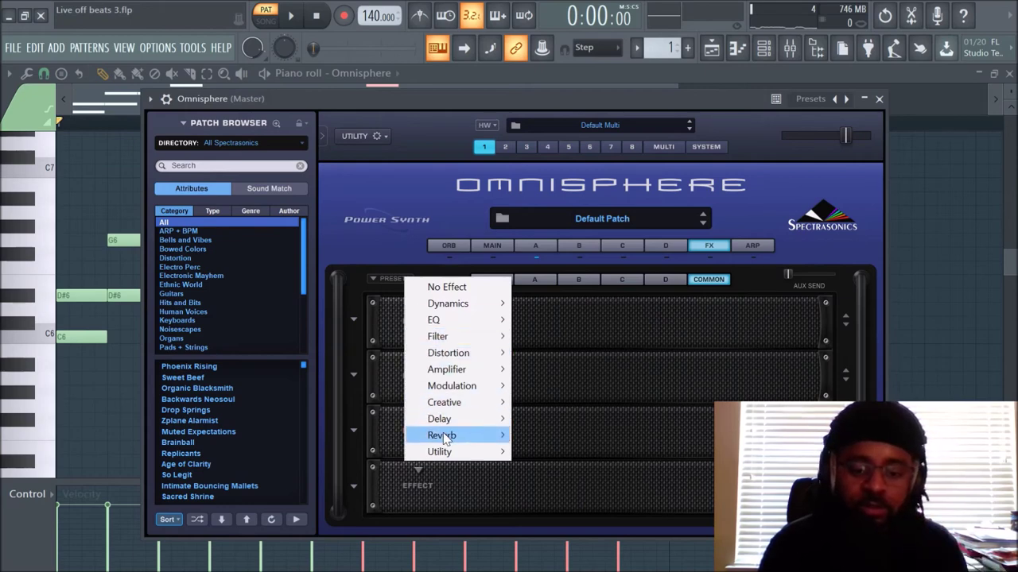
pyautogui.moveTo(444, 438)
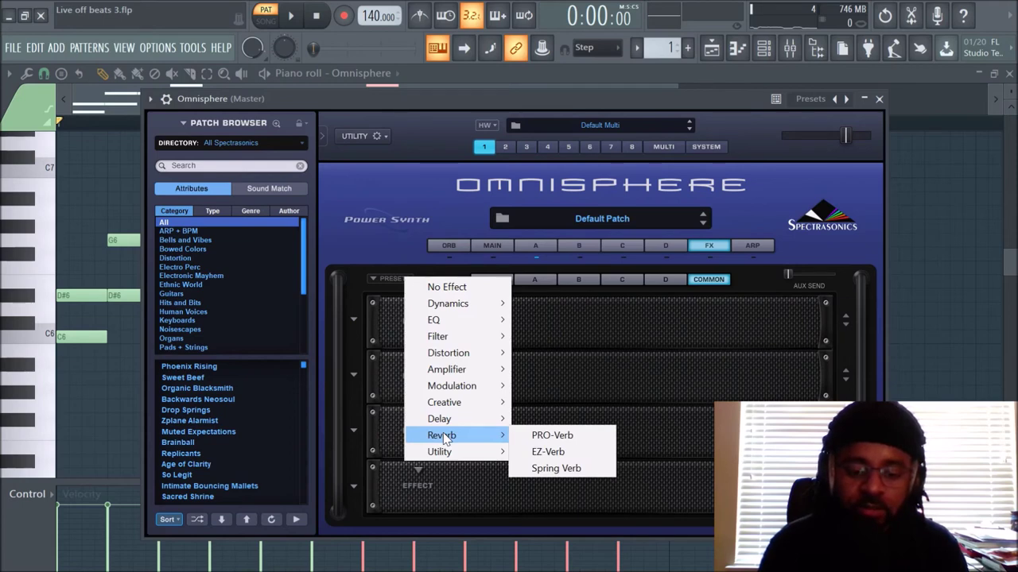
pyautogui.click(550, 435)
pyautogui.press('space')
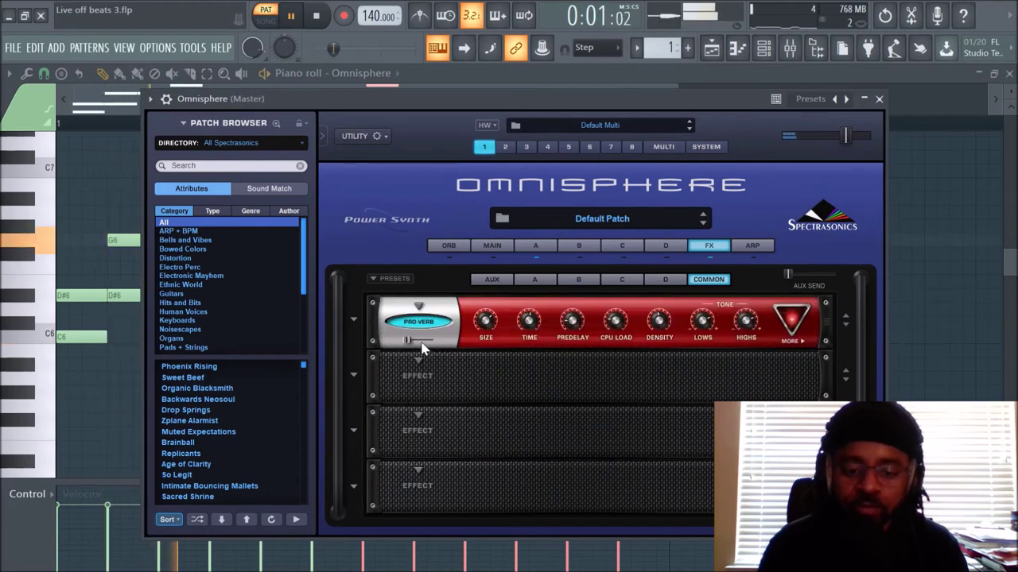
pyautogui.moveTo(411, 343)
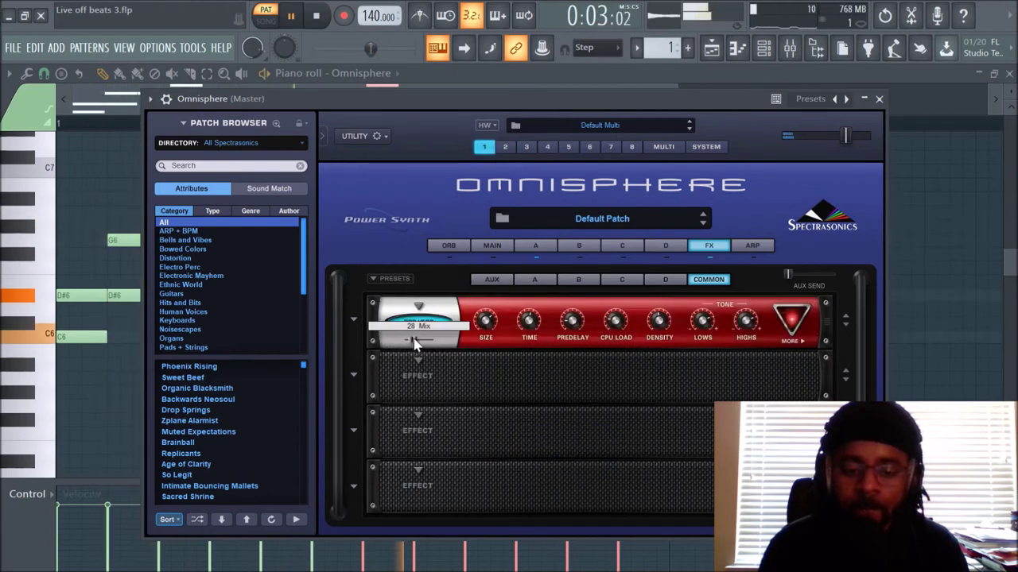
pyautogui.moveTo(491, 332)
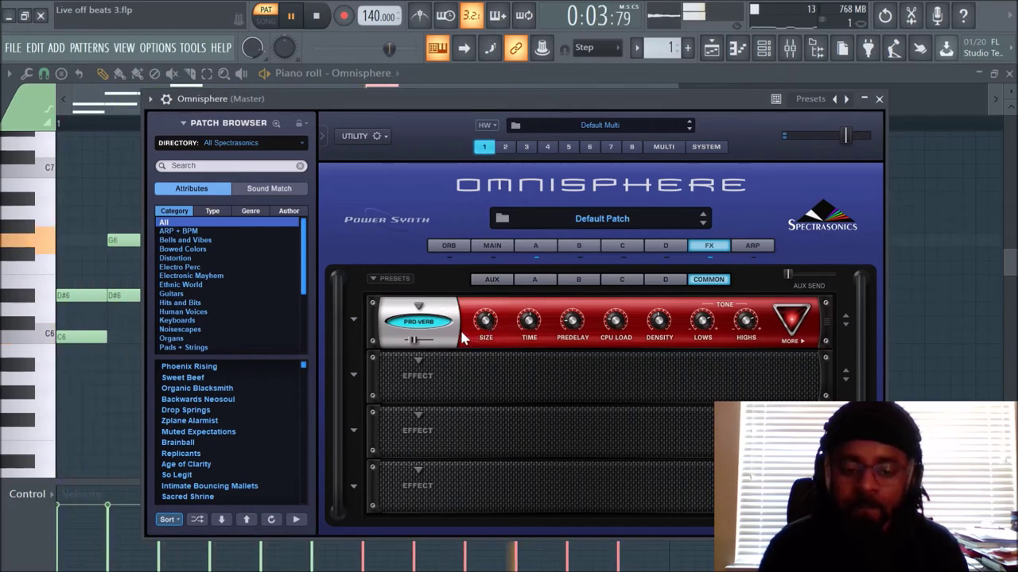
pyautogui.press('space')
pyautogui.click(389, 279)
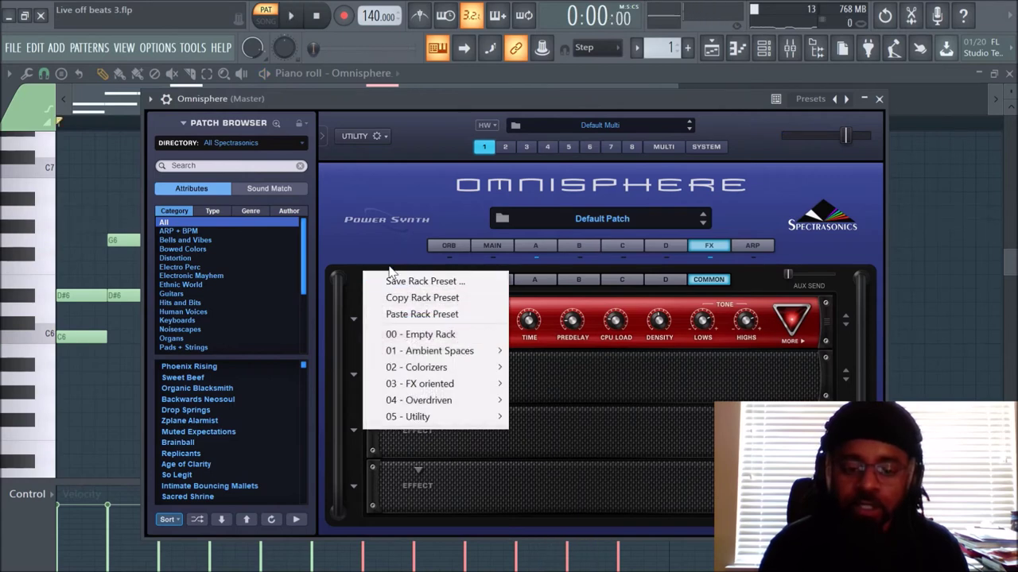
# Step: Load the Creative Innerspace effect into the second Common effects slot, below PRO-Verb
pyautogui.click(391, 225)
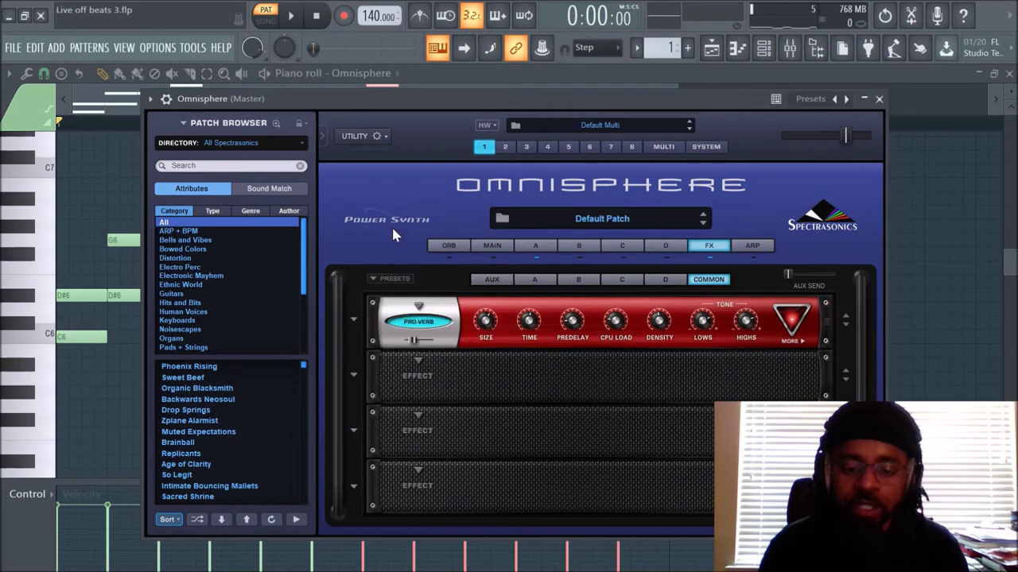
pyautogui.click(421, 348)
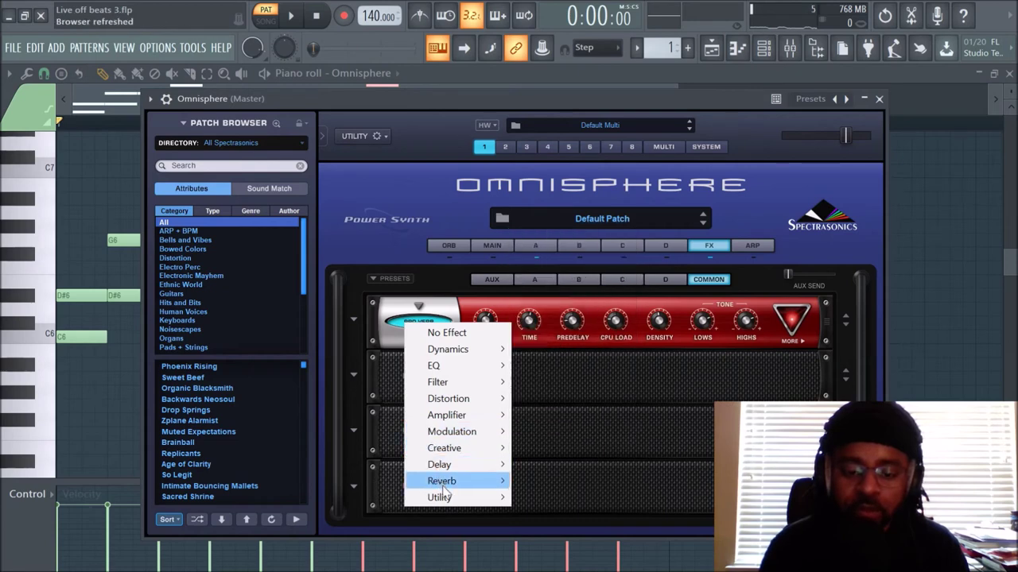
pyautogui.moveTo(443, 488)
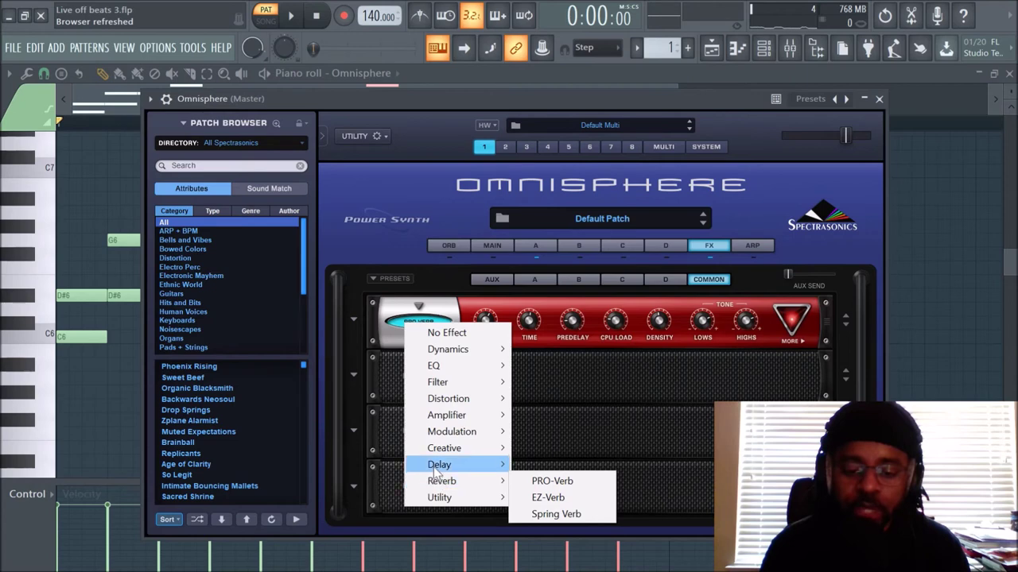
pyautogui.moveTo(435, 471)
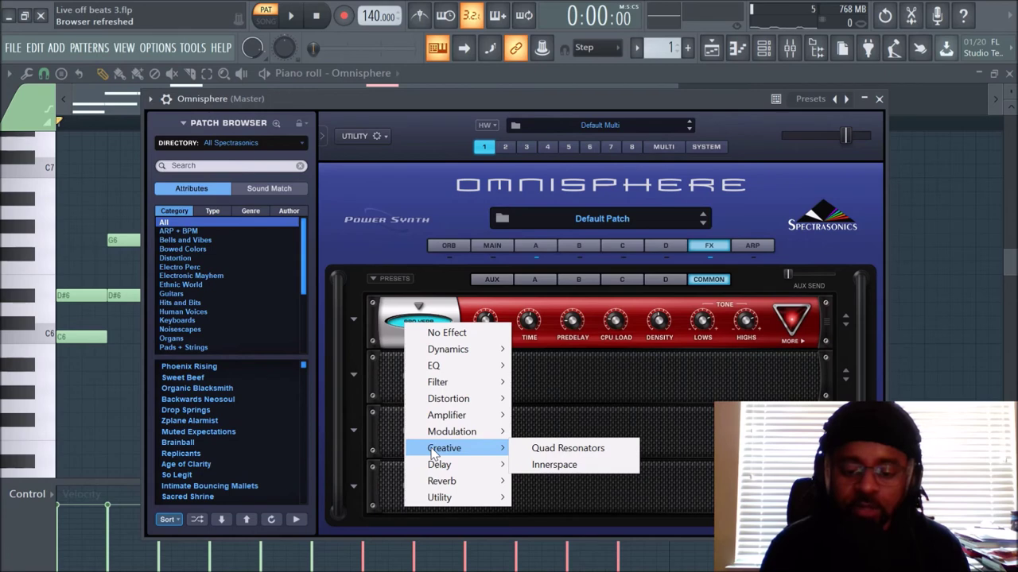
pyautogui.click(557, 465)
# Step: Play the chords and lower the Innerspace mix from 1.00 to about 0.89
pyautogui.press('space')
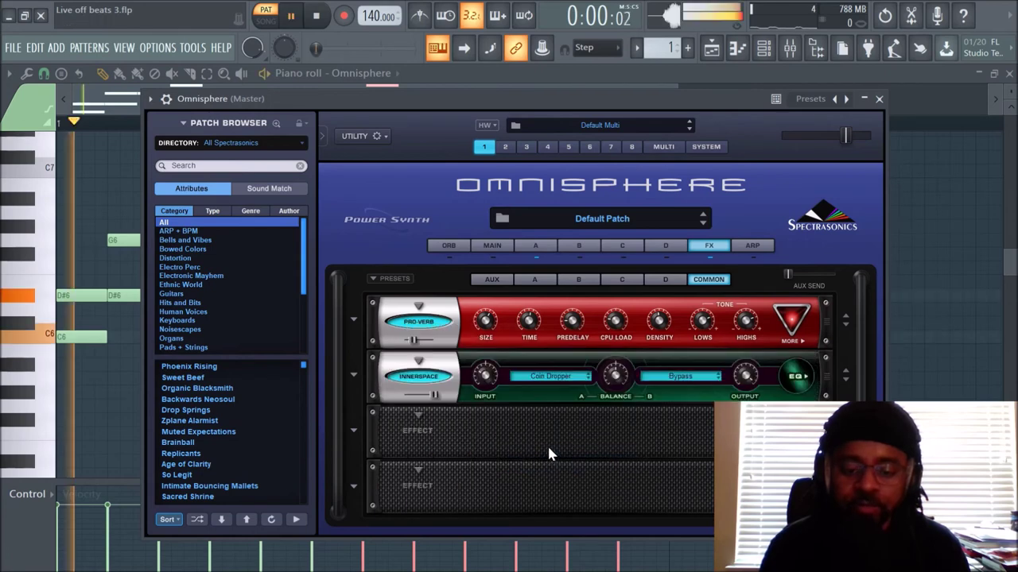
pyautogui.moveTo(434, 395)
pyautogui.mouseDown()
pyautogui.moveTo(419, 400)
pyautogui.moveTo(435, 406)
pyautogui.mouseUp()
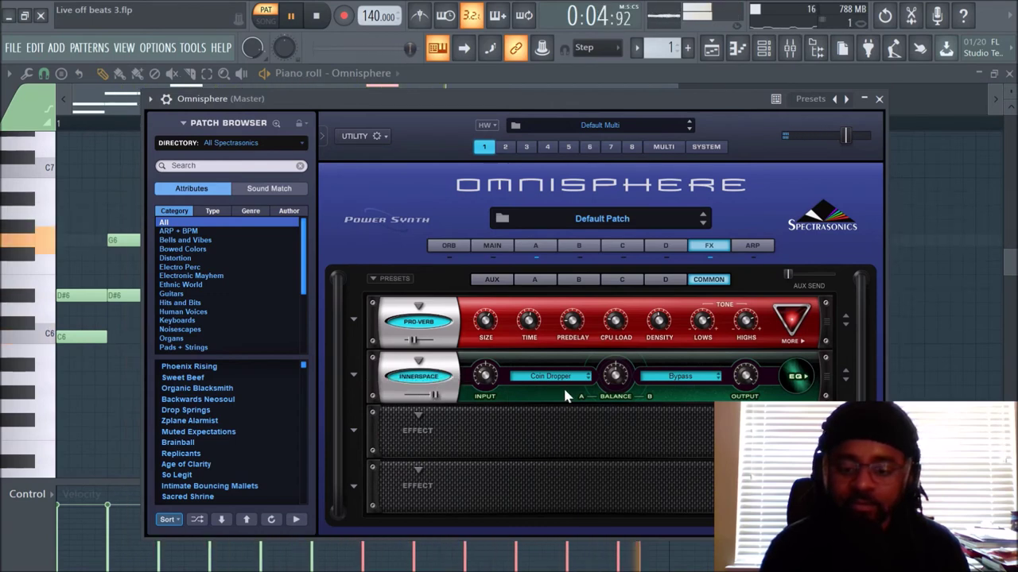
pyautogui.moveTo(434, 395); pyautogui.dragTo(424, 396)
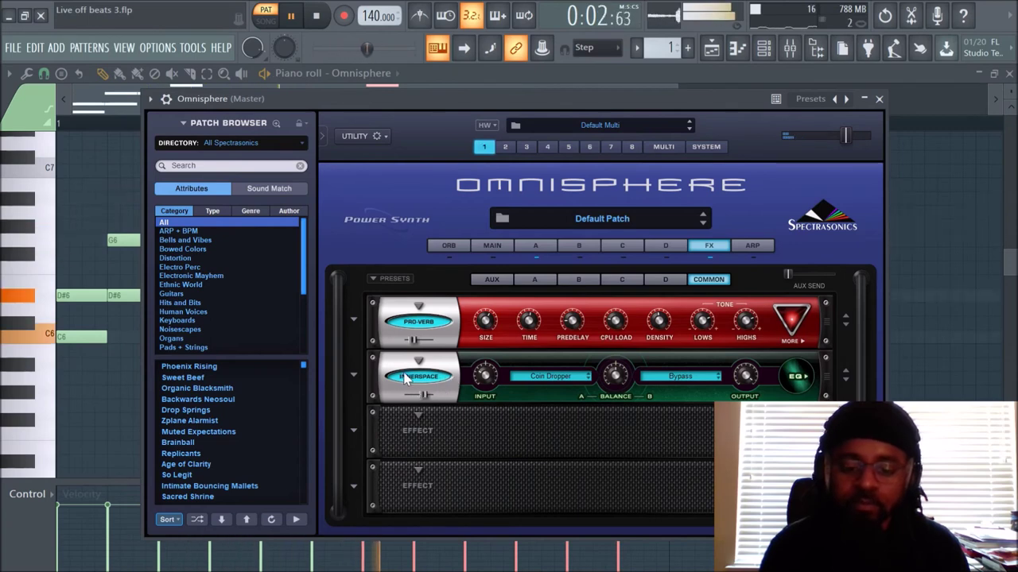
pyautogui.click(407, 381)
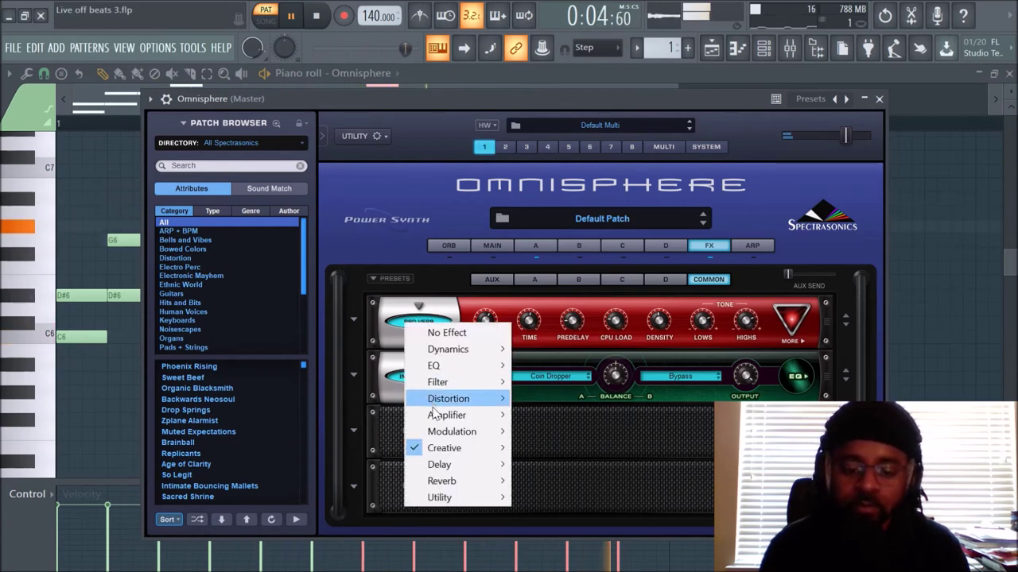
# Step: Replace Innerspace with Quad Resonators, raise its mix to about 0.83, and stop playback
pyautogui.click(541, 450)
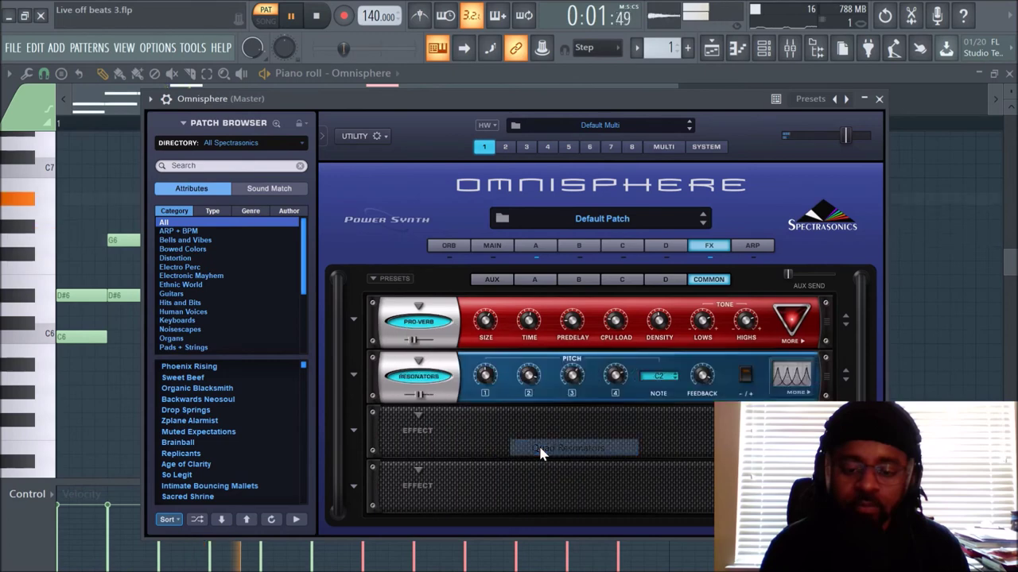
pyautogui.moveTo(417, 400)
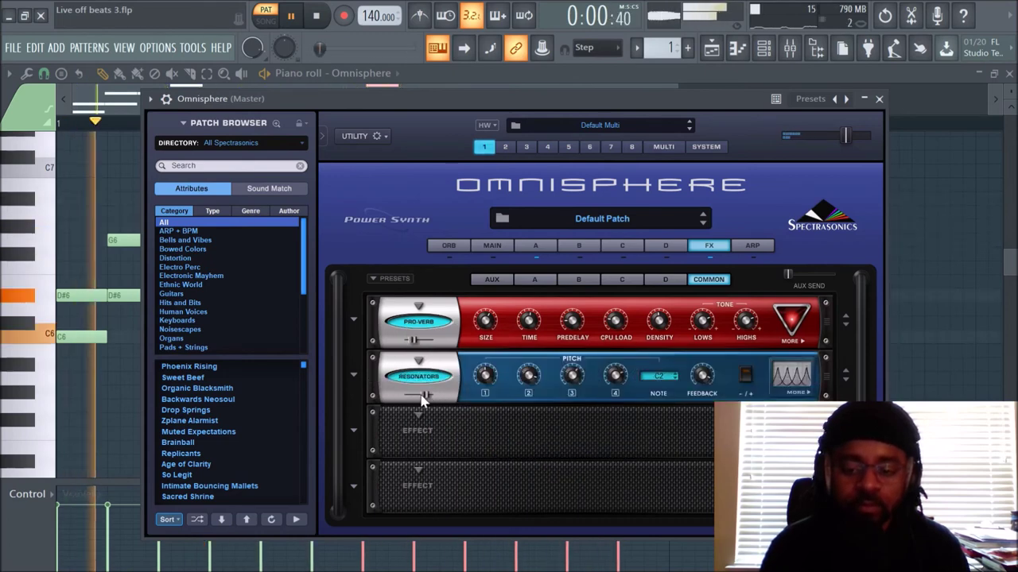
pyautogui.moveTo(422, 400); pyautogui.dragTo(427, 401)
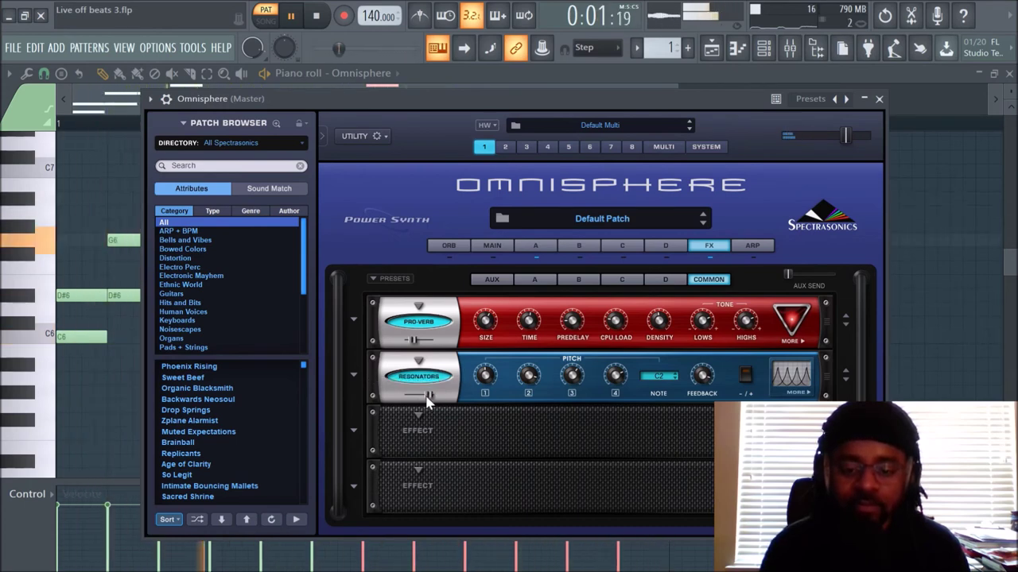
pyautogui.press('space')
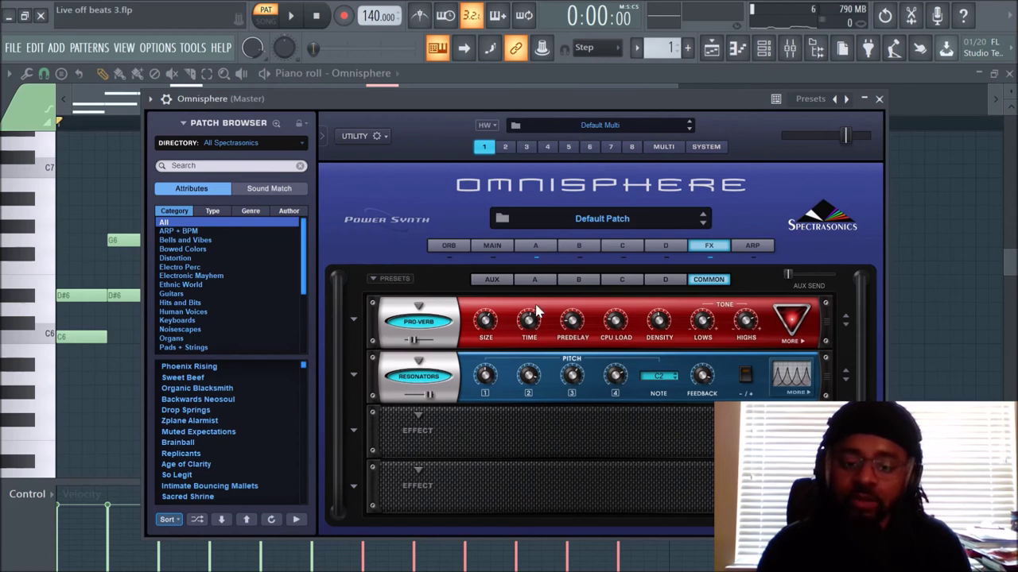
pyautogui.click(536, 248)
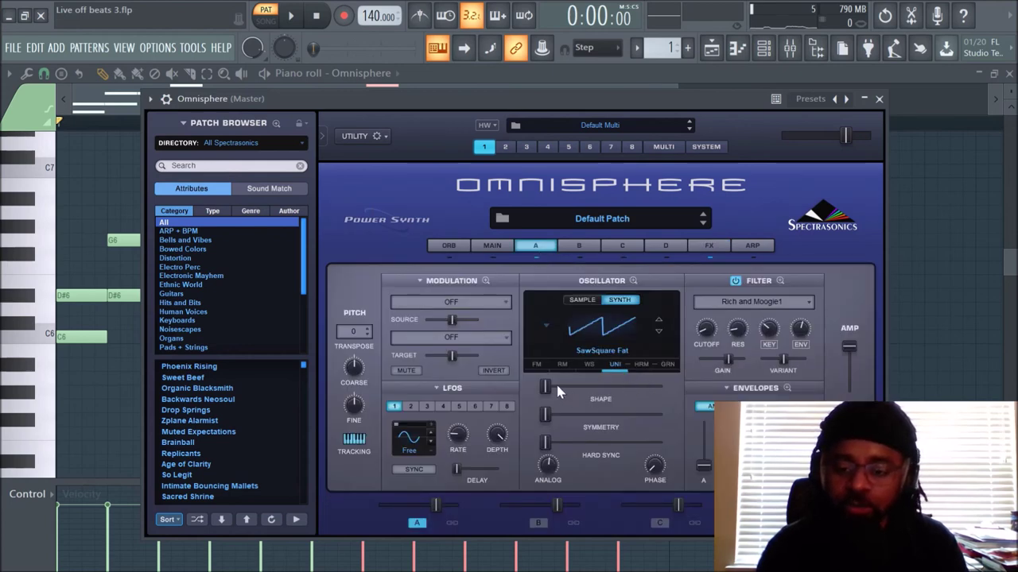
# Step: Morph Layer A's oscillator from saw toward square, auditioning until Shape sits near 0.75
pyautogui.press('space')
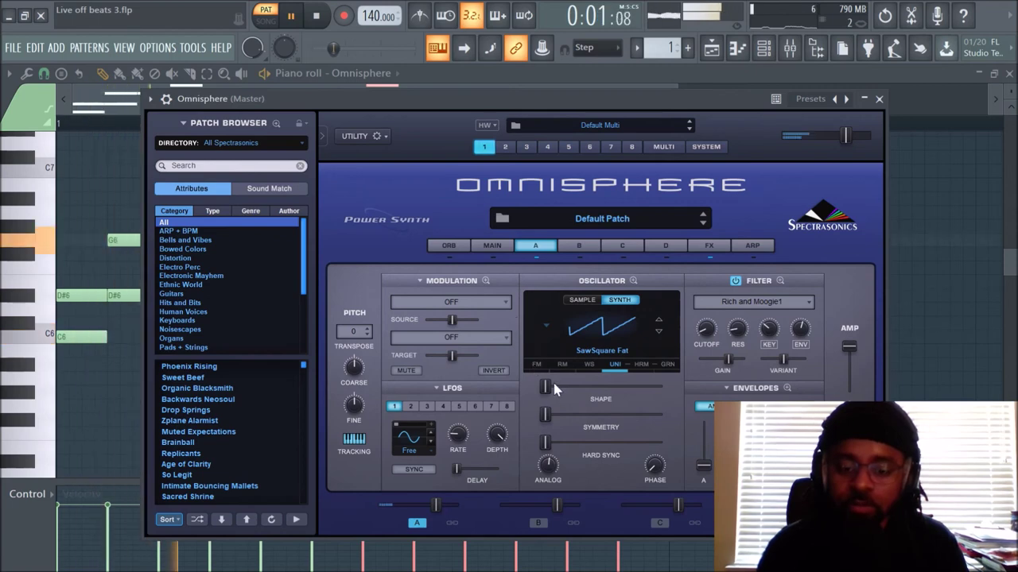
pyautogui.moveTo(548, 382)
pyautogui.moveTo(548, 382); pyautogui.dragTo(636, 383)
pyautogui.press('space')
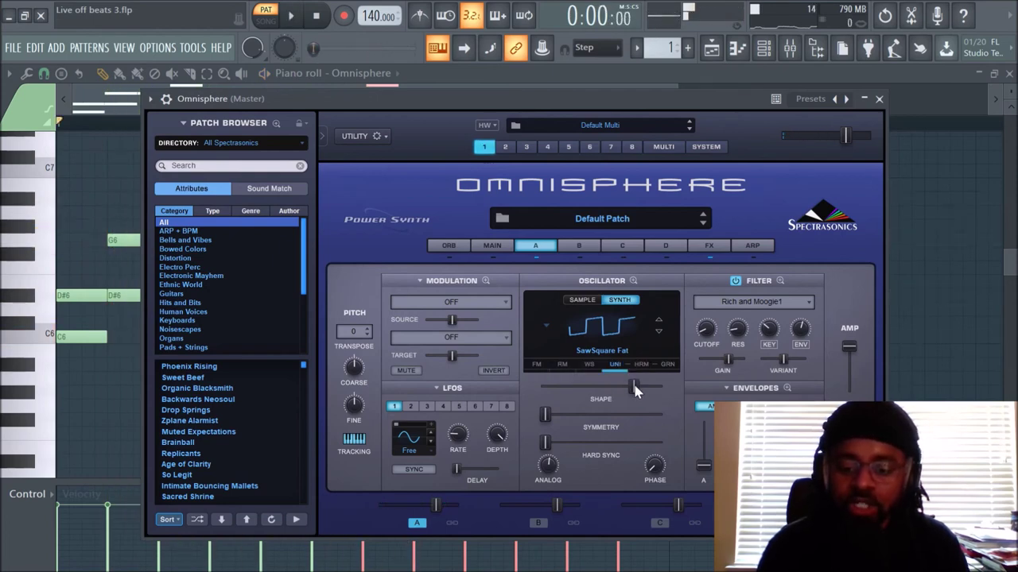
pyautogui.moveTo(632, 381); pyautogui.dragTo(574, 384)
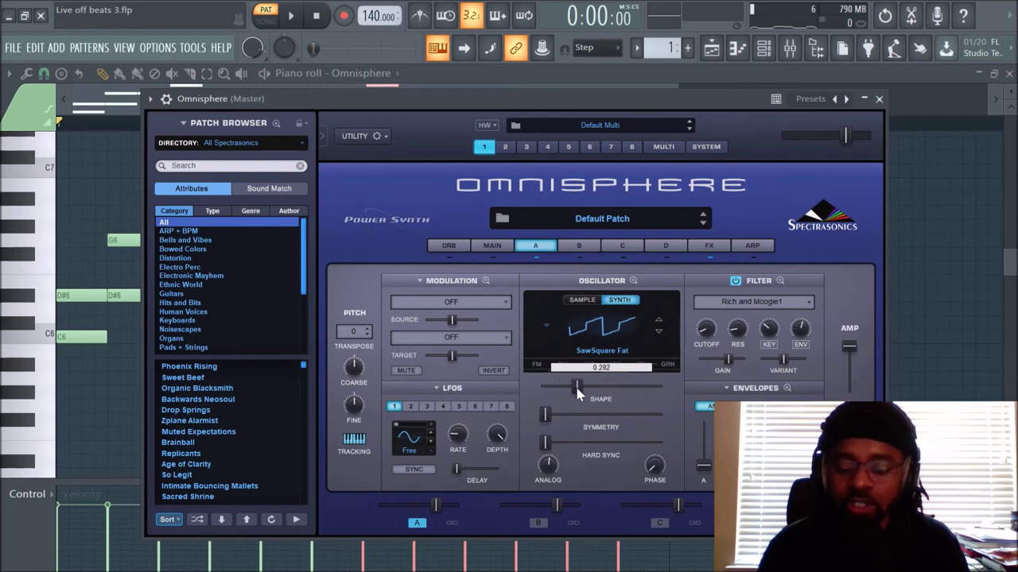
pyautogui.press('space')
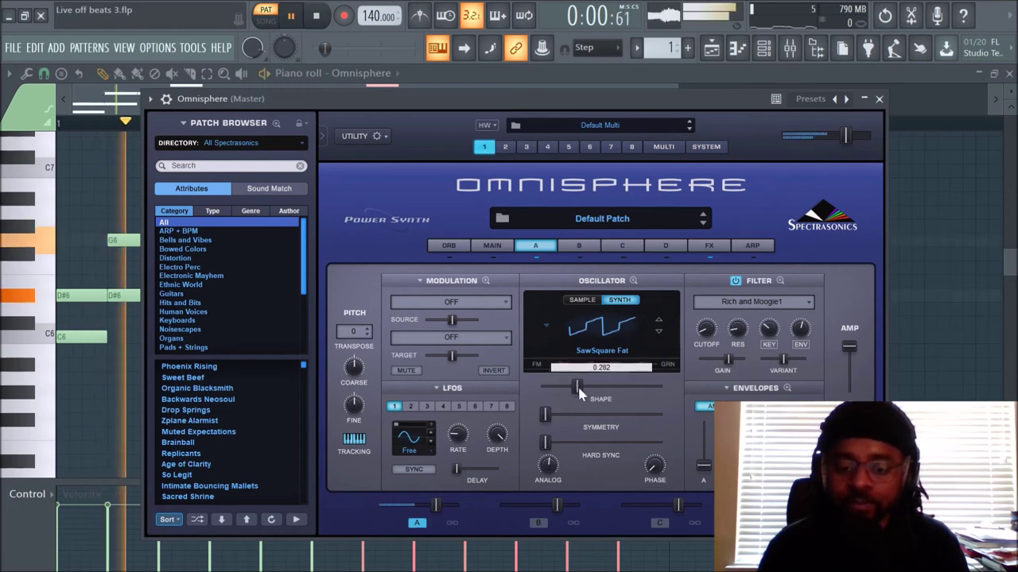
pyautogui.moveTo(576, 387); pyautogui.dragTo(628, 387)
pyautogui.press('space')
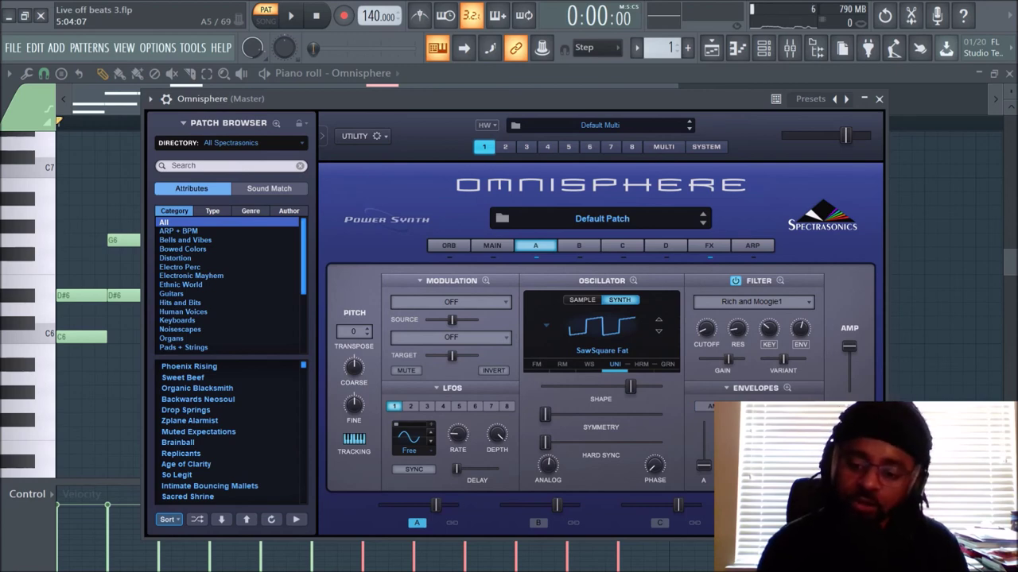
pyautogui.press('space')
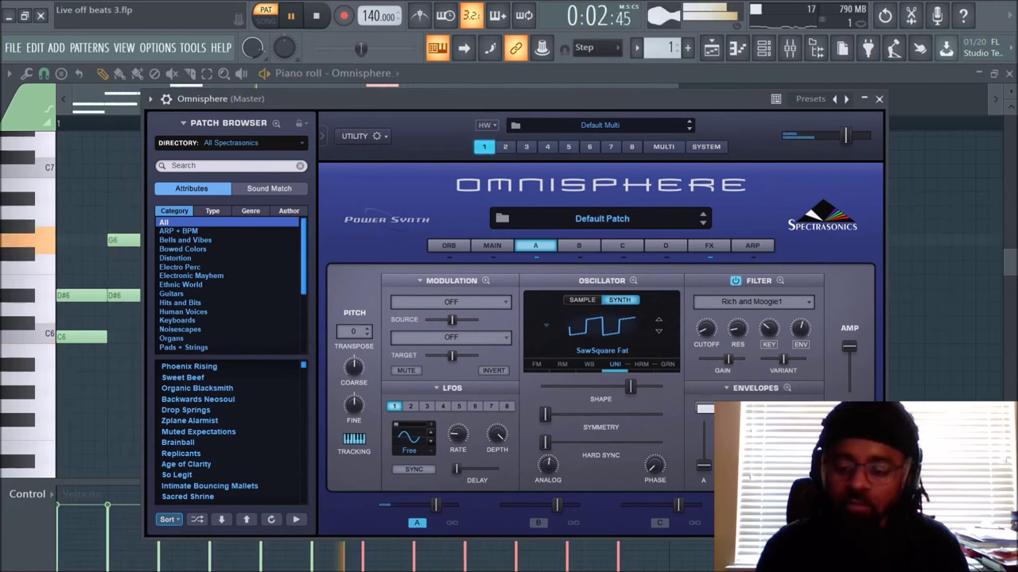
pyautogui.press('space')
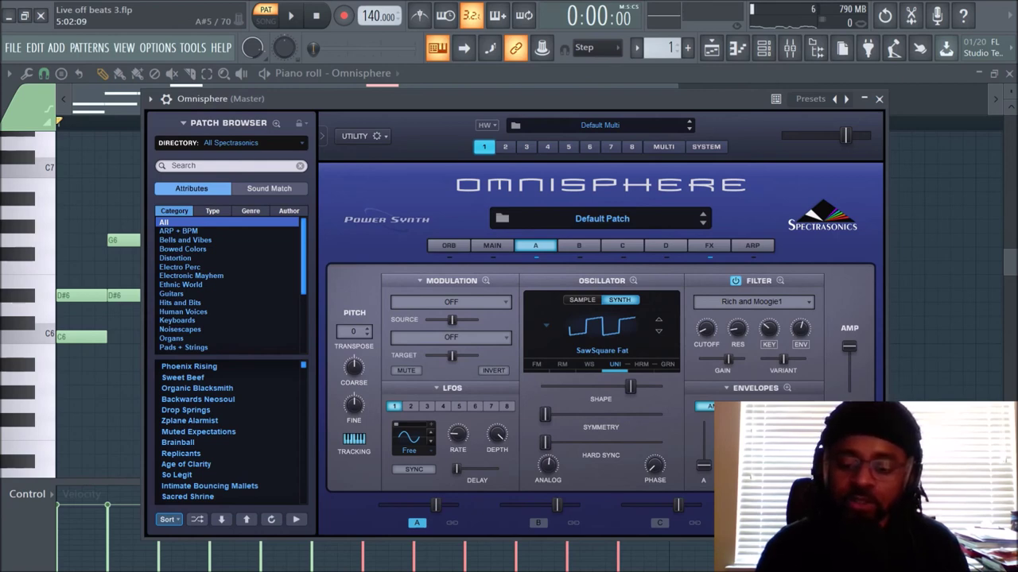
pyautogui.press('space')
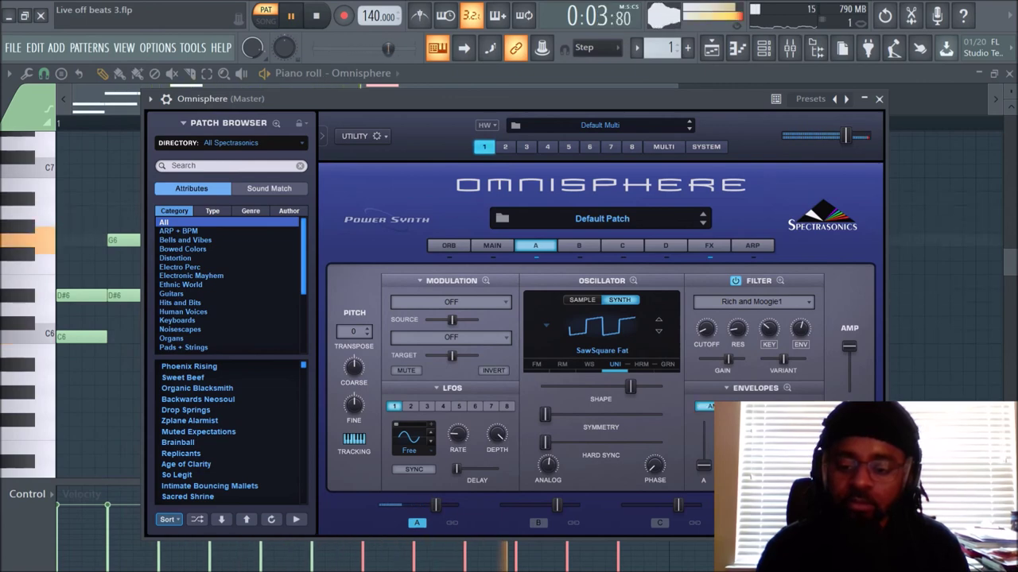
pyautogui.press('space')
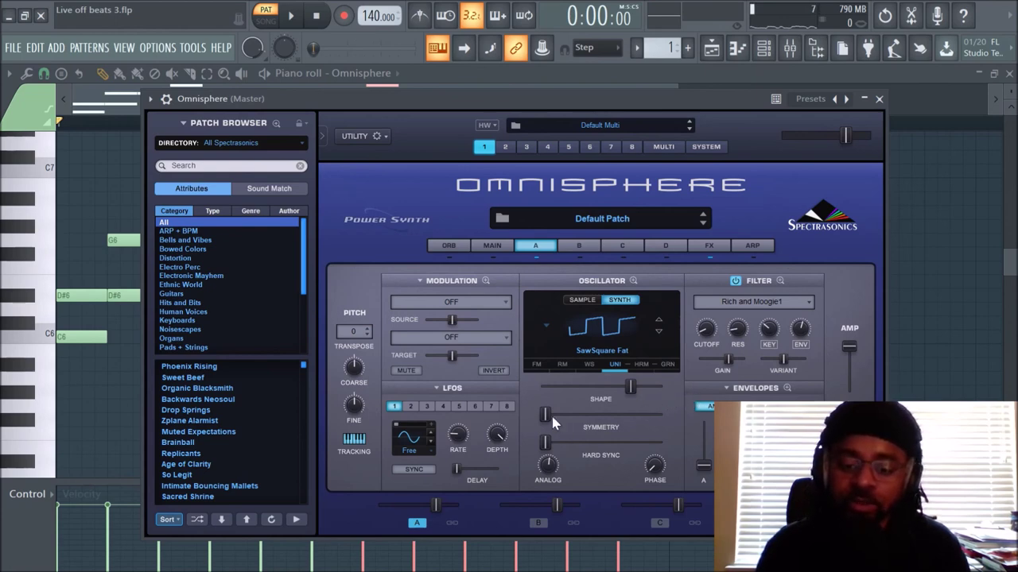
pyautogui.press('space')
pyautogui.moveTo(545, 420); pyautogui.dragTo(641, 450)
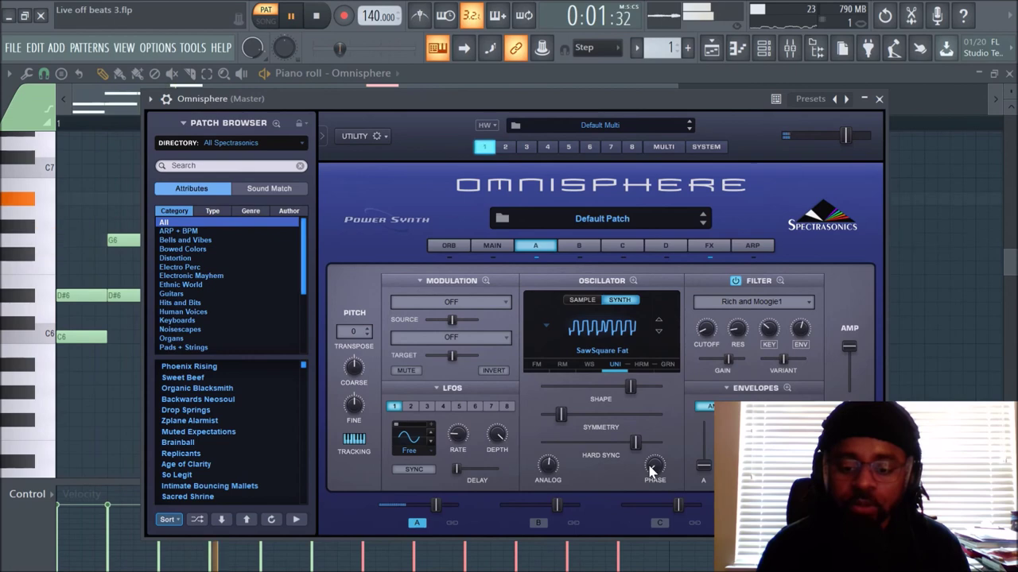
# Step: Raise Layer A's oscillator hard sync to about 0.63, then stop playback
pyautogui.click(648, 443)
pyautogui.moveTo(650, 443); pyautogui.dragTo(649, 388)
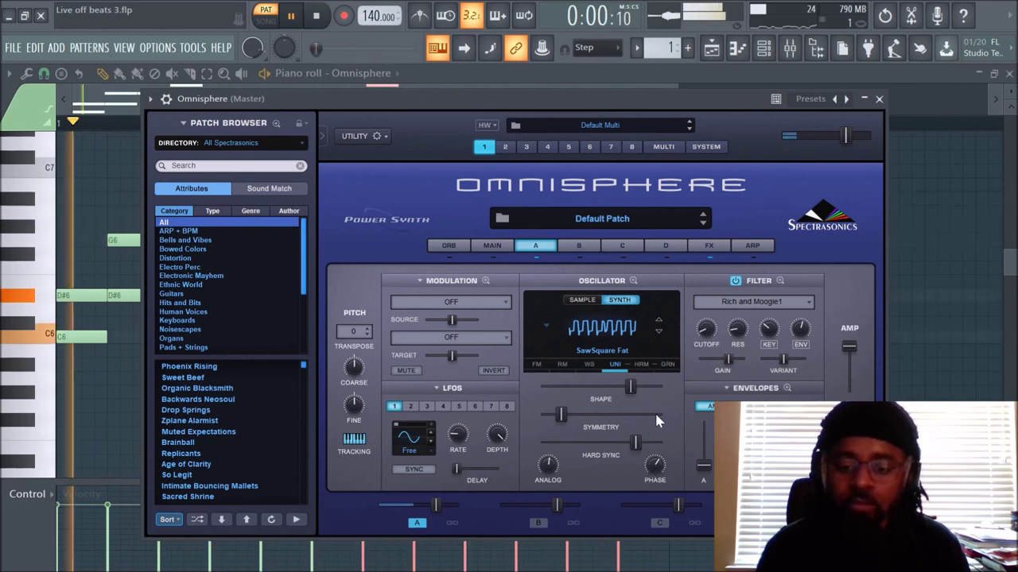
pyautogui.press('space')
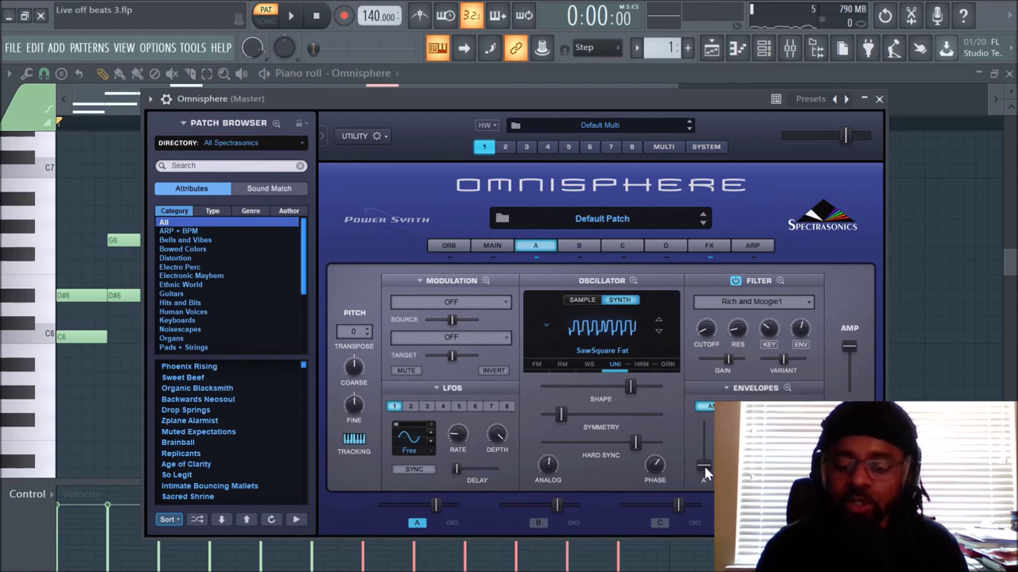
# Step: Audition a longer amp envelope attack, then shorten it again from about 1.17 seconds
pyautogui.press('space')
pyautogui.moveTo(704, 472)
pyautogui.mouseDown()
pyautogui.moveTo(704, 455)
pyautogui.moveTo(706, 464)
pyautogui.mouseUp()
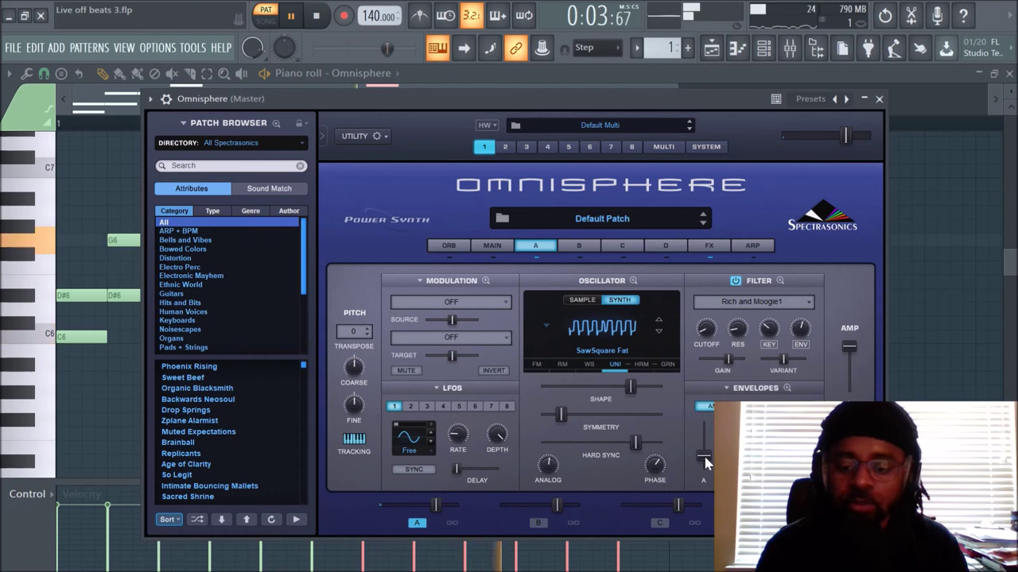
pyautogui.press('space')
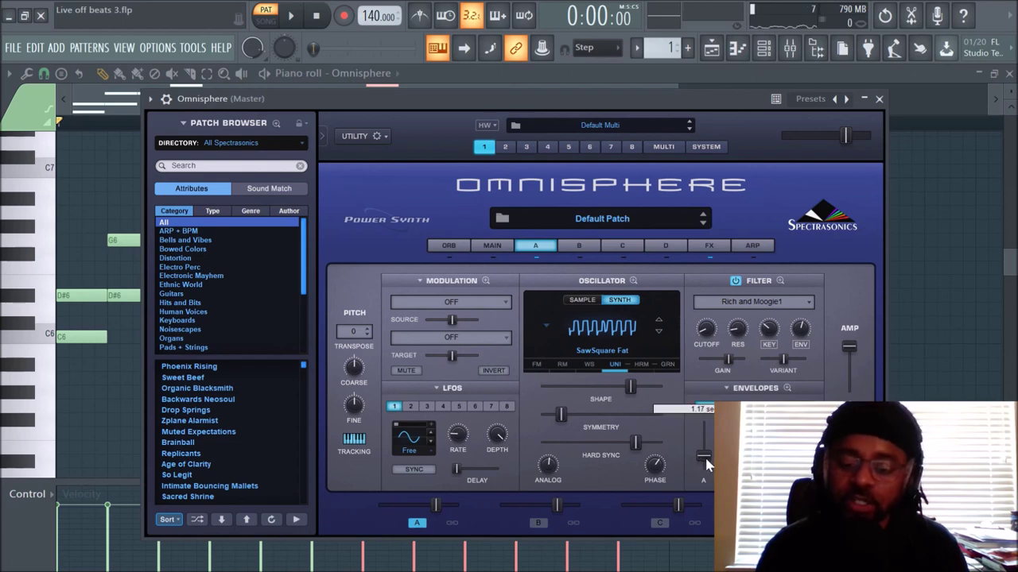
pyautogui.moveTo(705, 461); pyautogui.dragTo(706, 474)
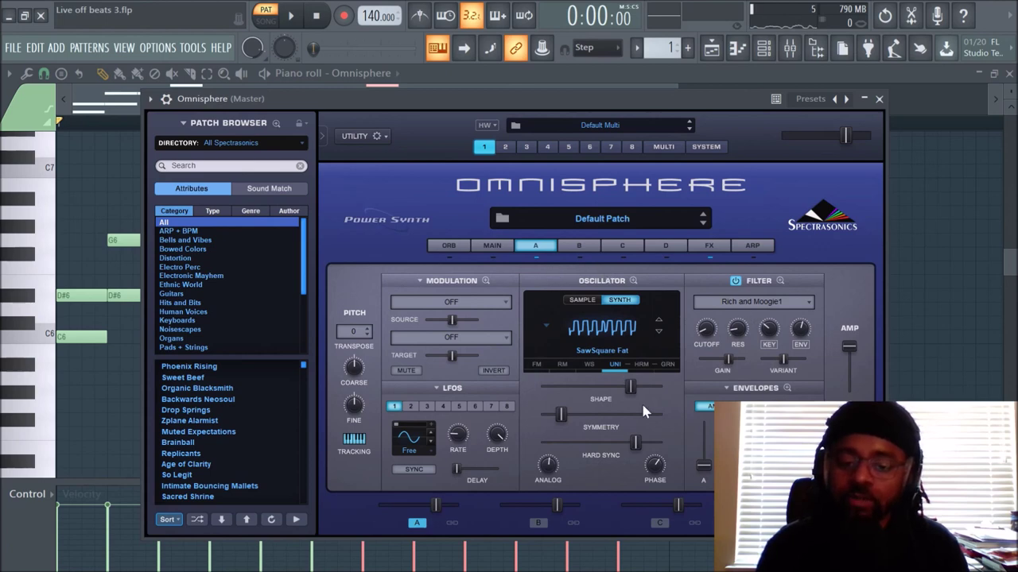
pyautogui.click(634, 282)
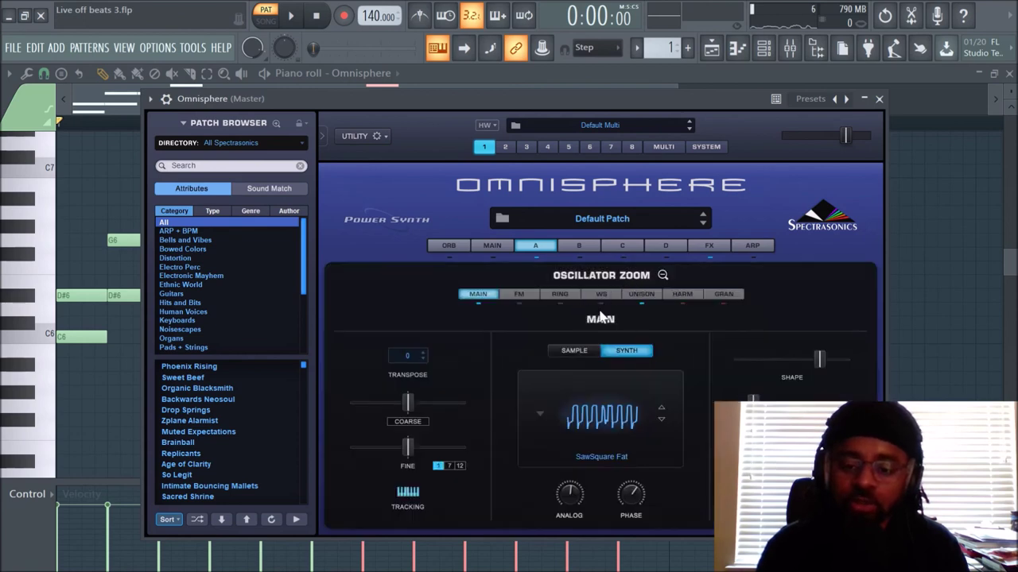
pyautogui.click(646, 296)
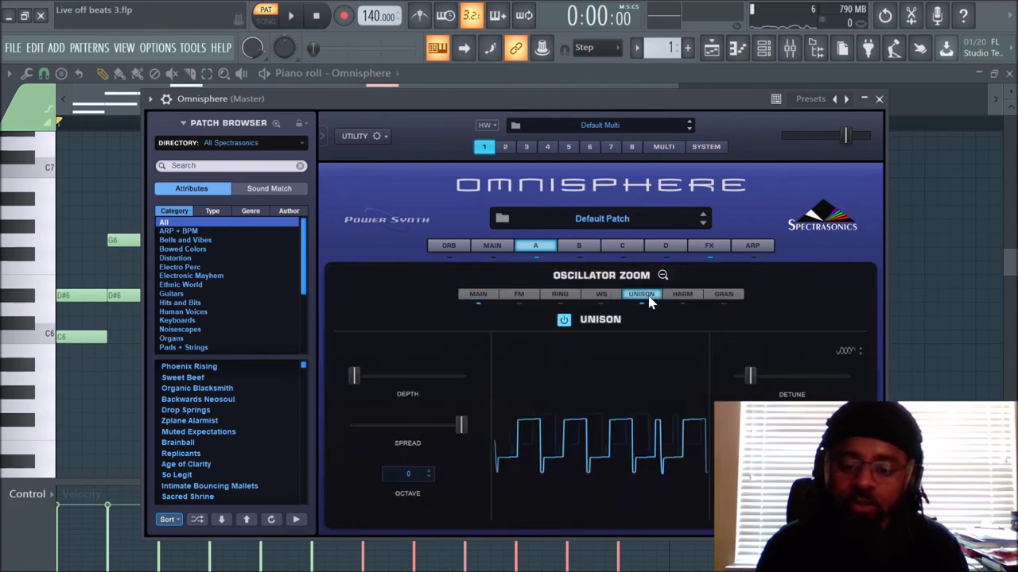
pyautogui.click(480, 296)
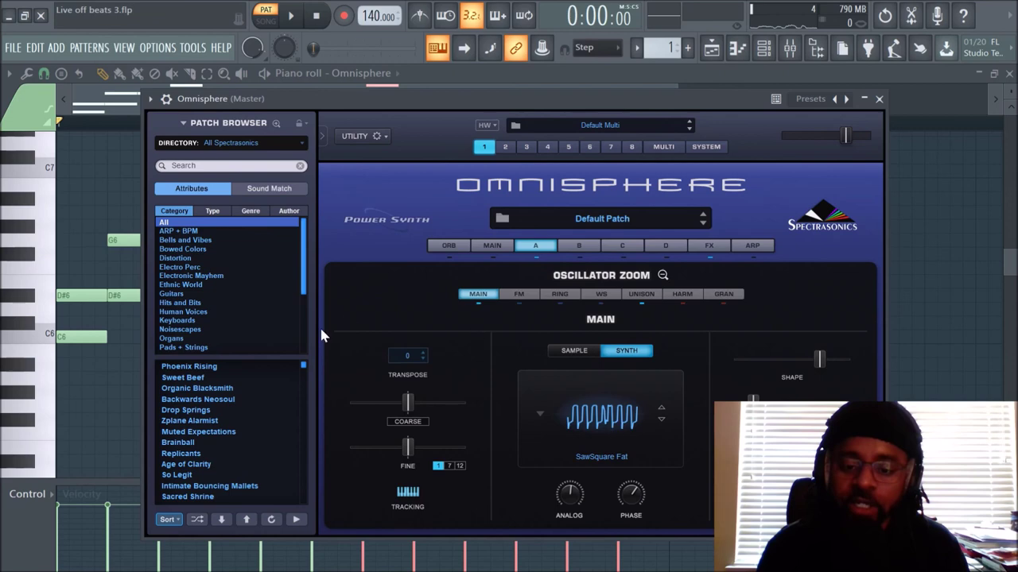
pyautogui.click(547, 249)
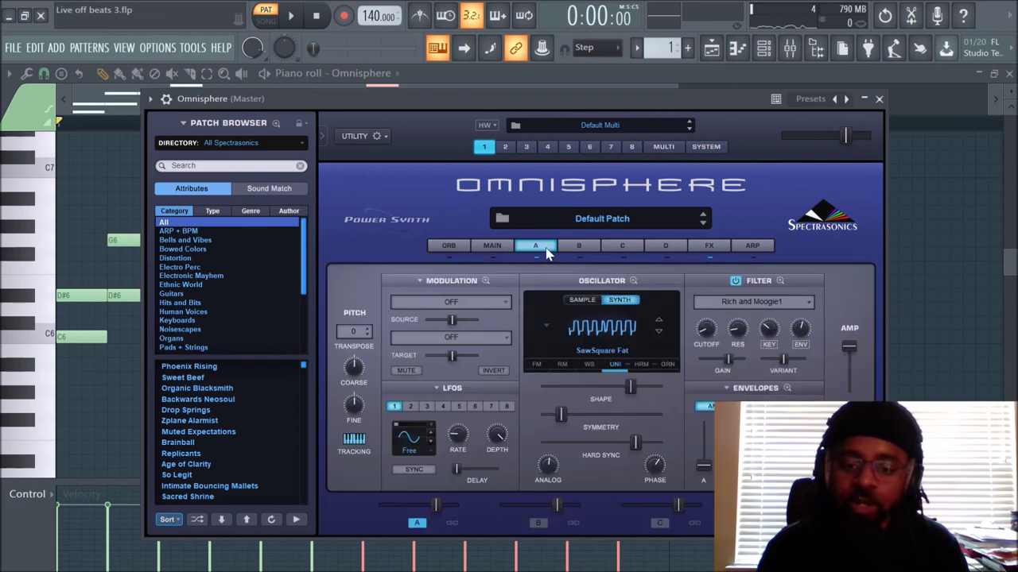
pyautogui.click(755, 303)
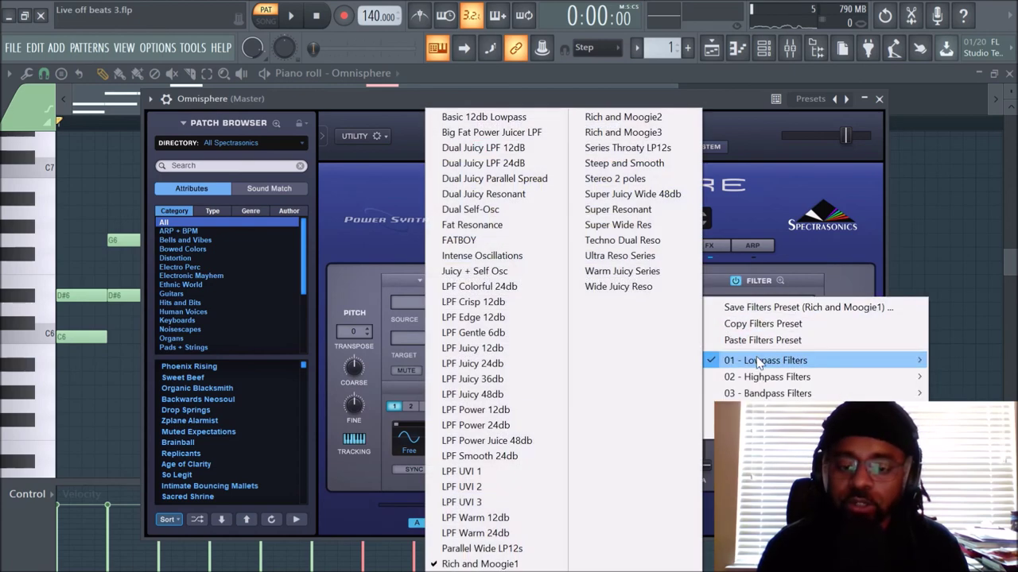
pyautogui.click(818, 324)
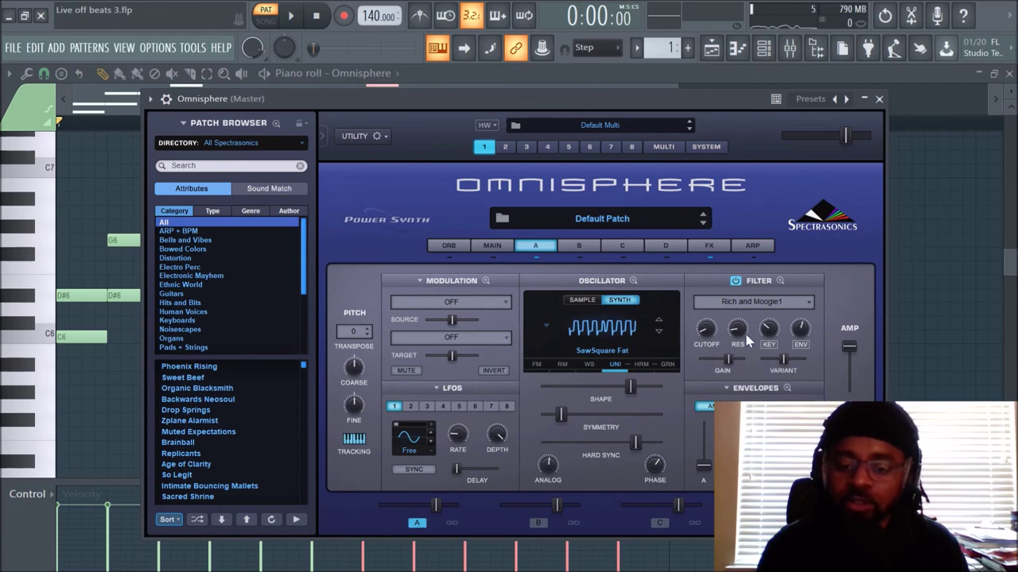
pyautogui.click(714, 246)
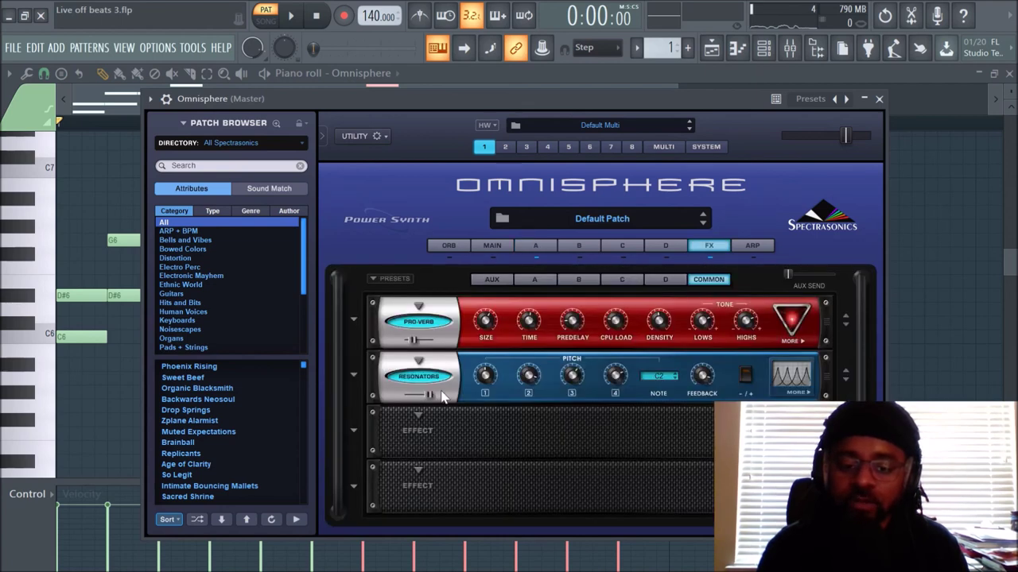
pyautogui.click(538, 246)
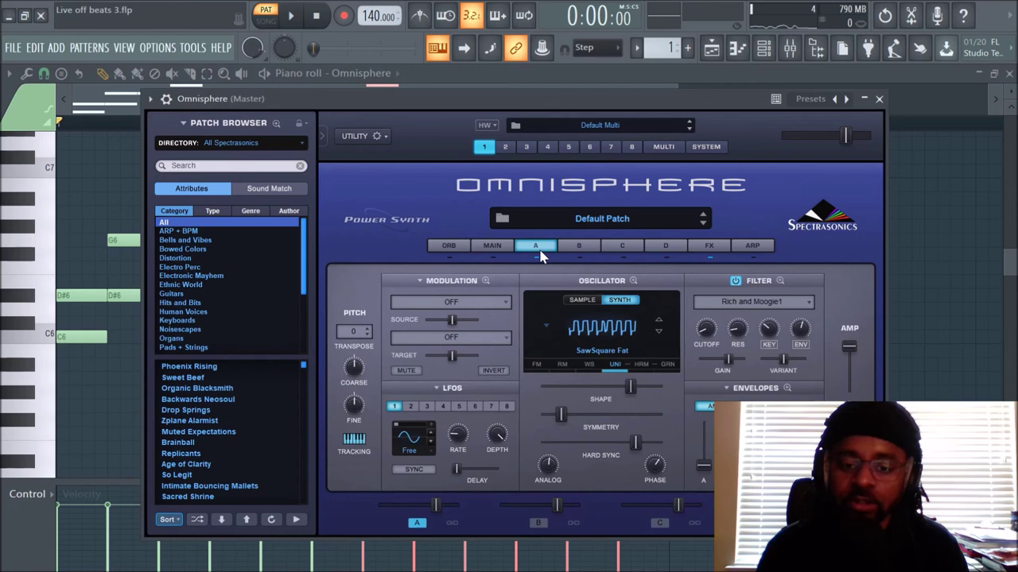